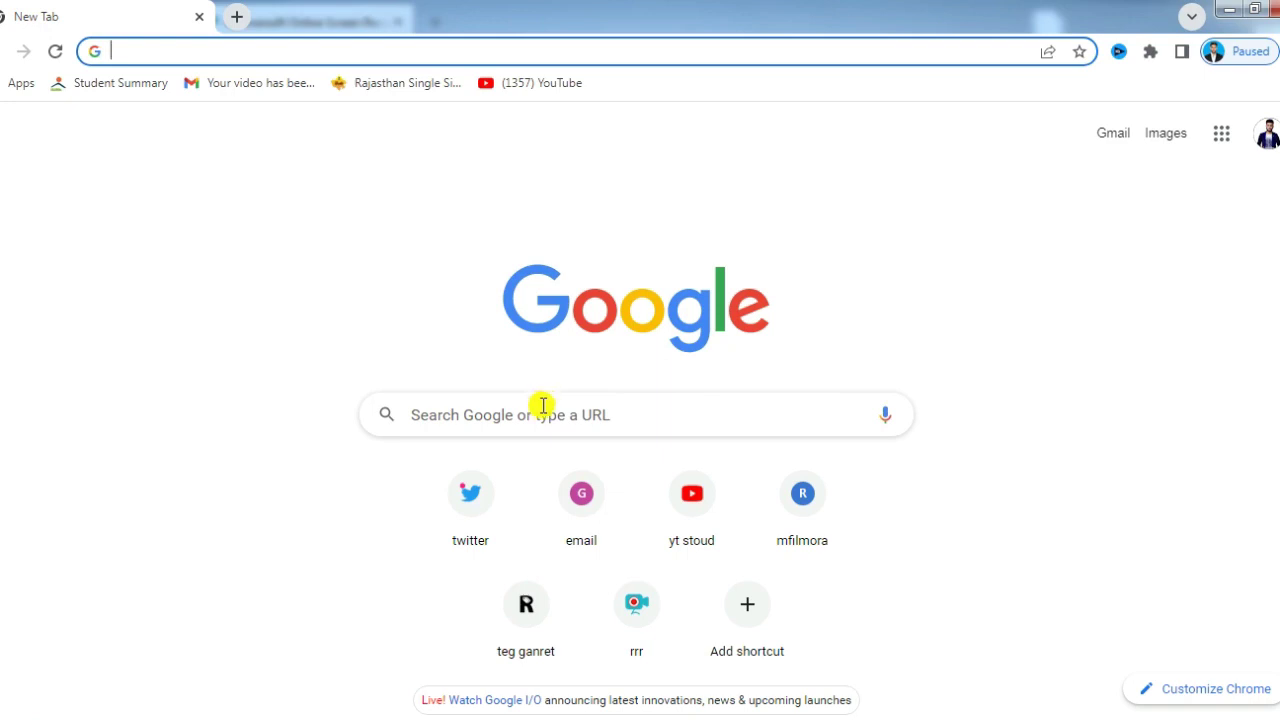
Search Google for "uidai" and open the official uidai.gov.in website
{"action": "left_click", "coordinate": [533, 417]}
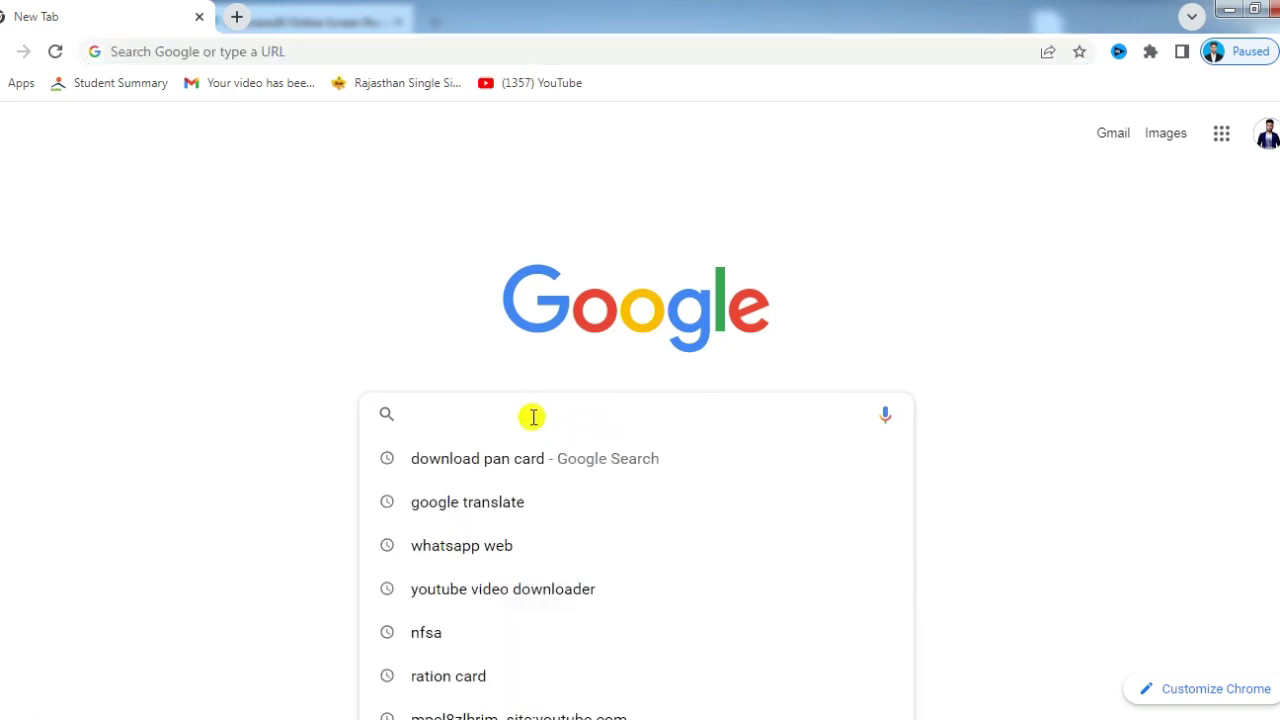
{"action": "type", "text": "uidai"}
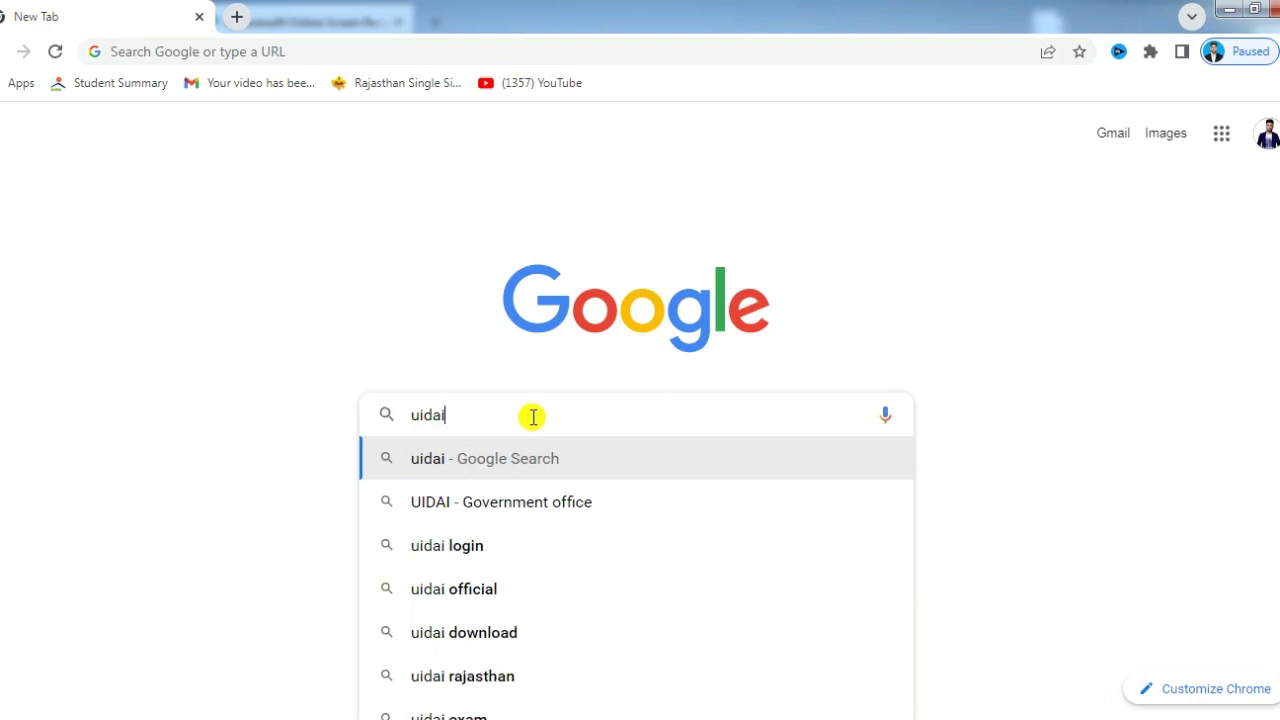
{"action": "key", "text": "Return"}
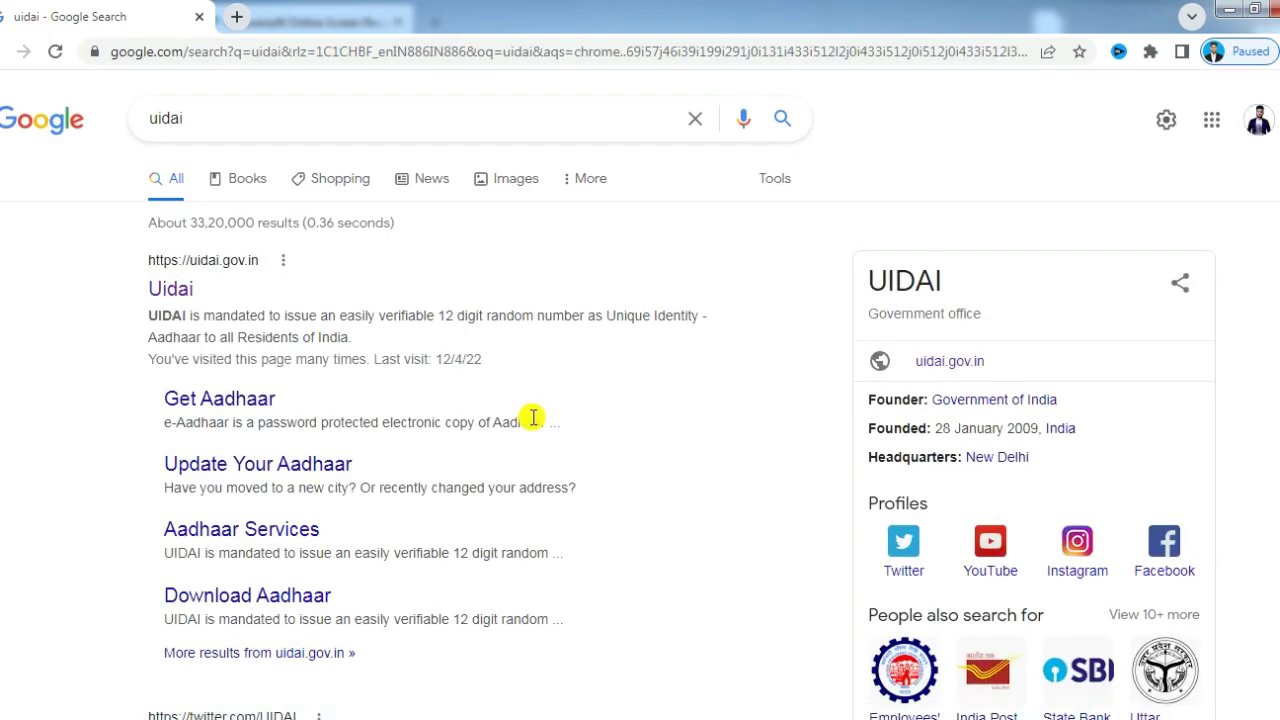
{"action": "left_click", "coordinate": [169, 292]}
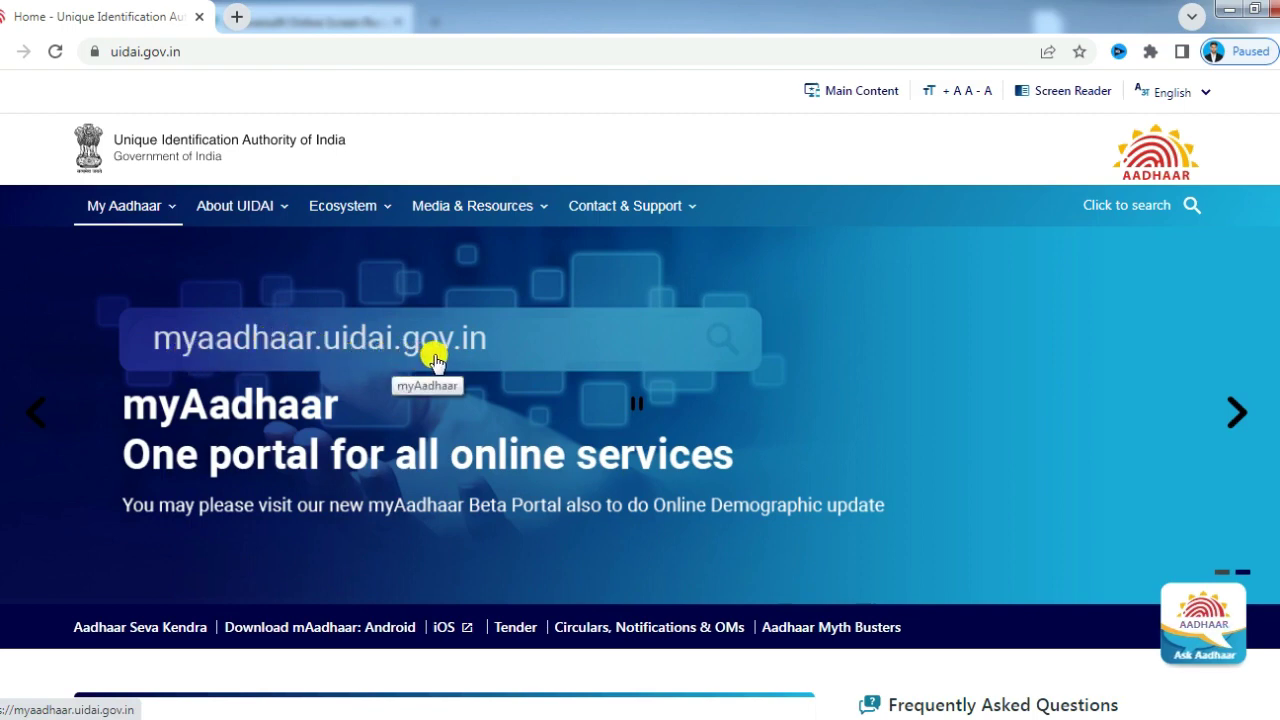
Open the myAadhaar portal and log in with the Aadhaar number, captcha and OTP
{"action": "left_click", "coordinate": [341, 340]}
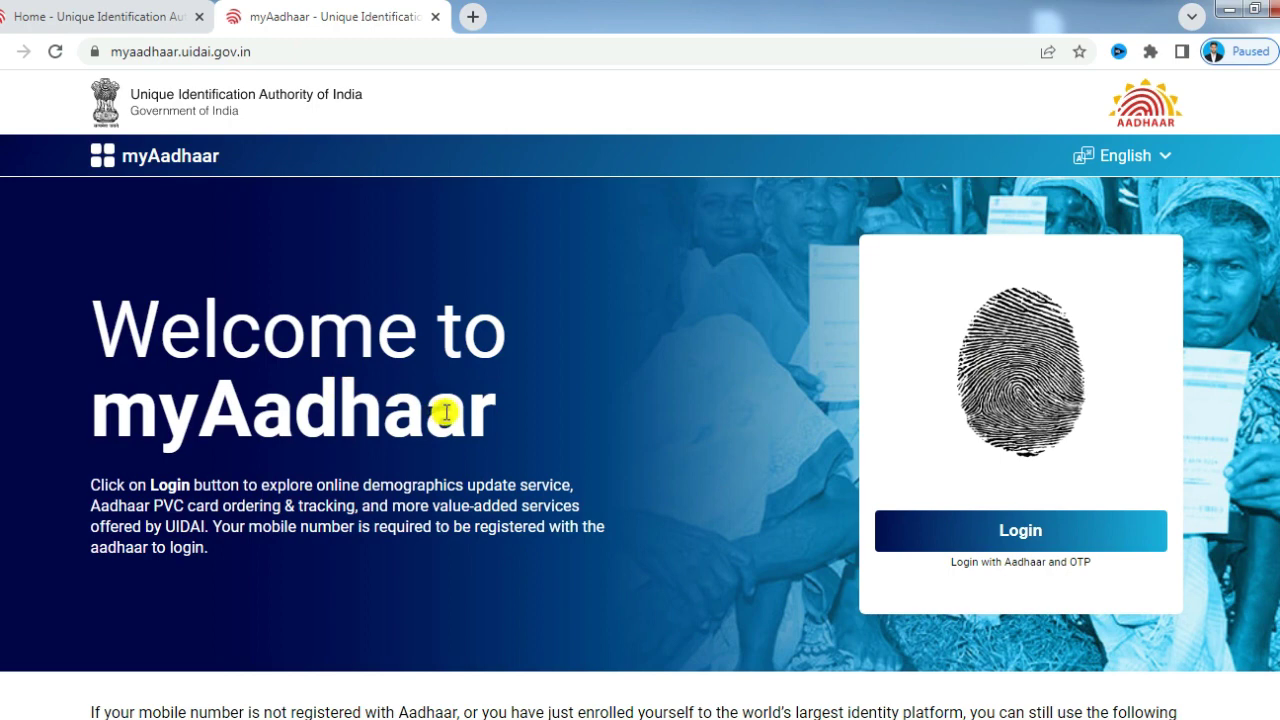
{"action": "left_click", "coordinate": [1017, 539]}
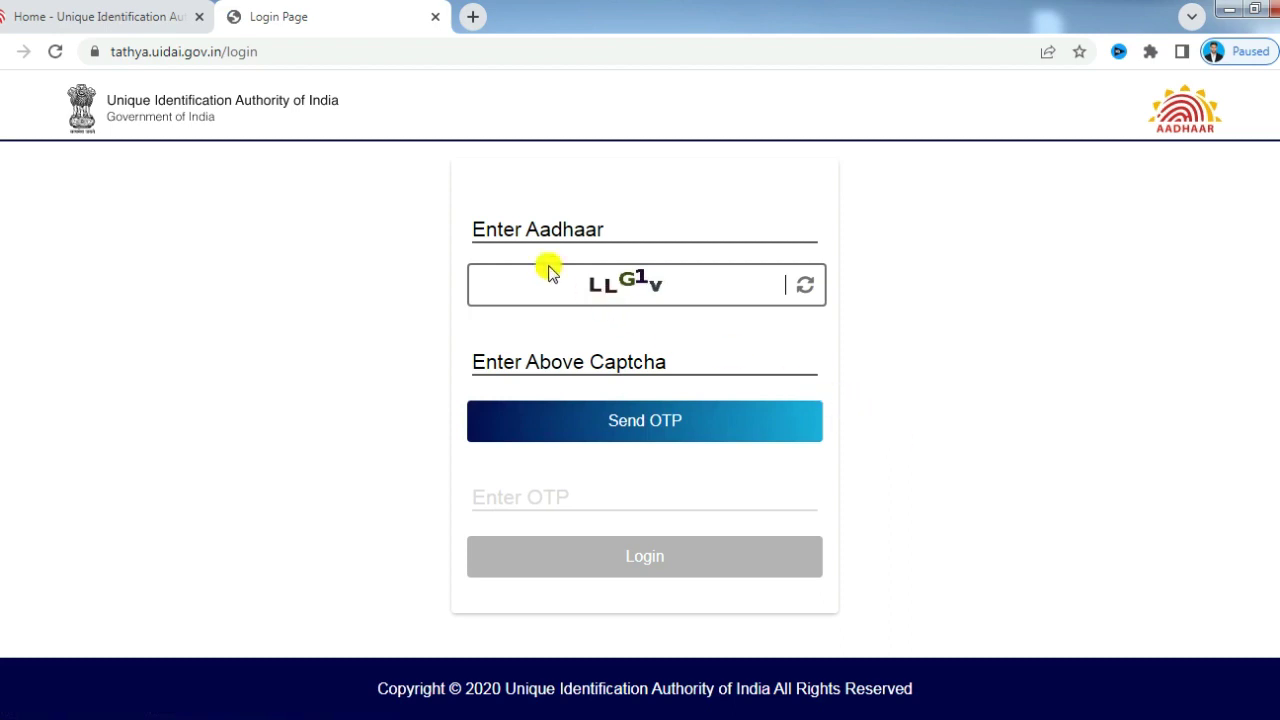
{"action": "left_click", "coordinate": [605, 228]}
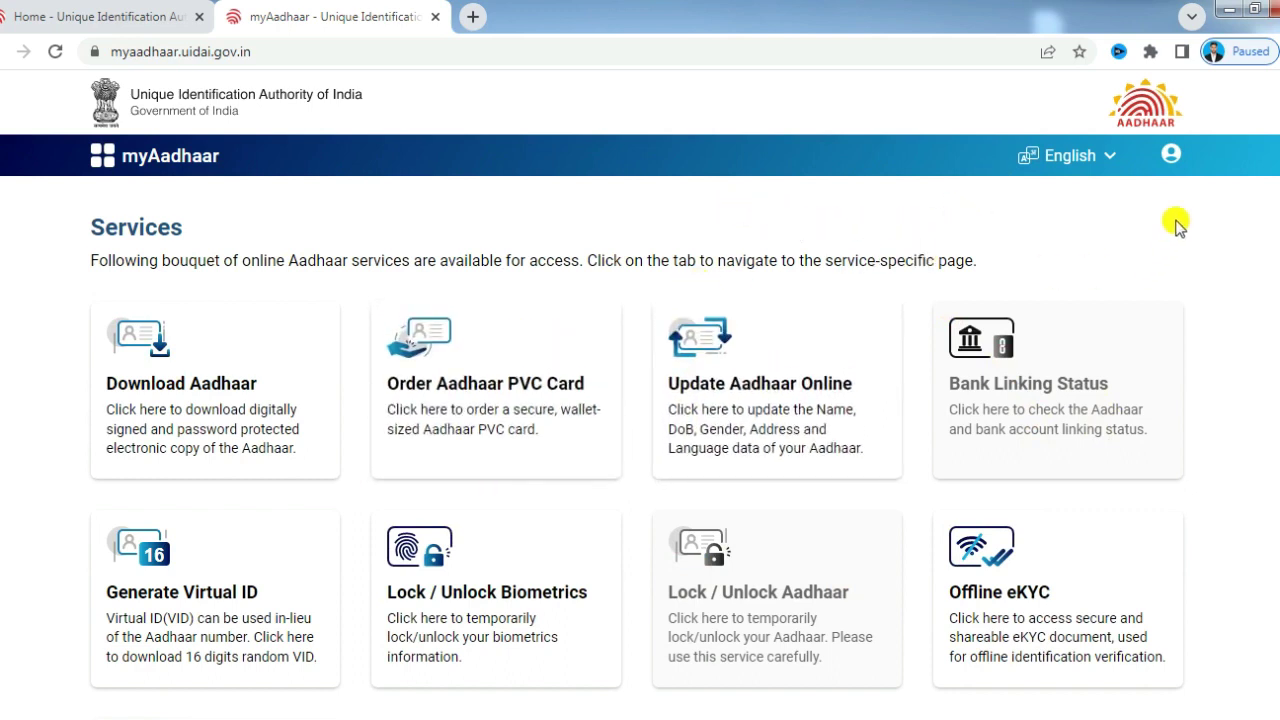
View the front and back of the Aadhaar card in the account profile, then close it
{"action": "left_click", "coordinate": [1167, 160]}
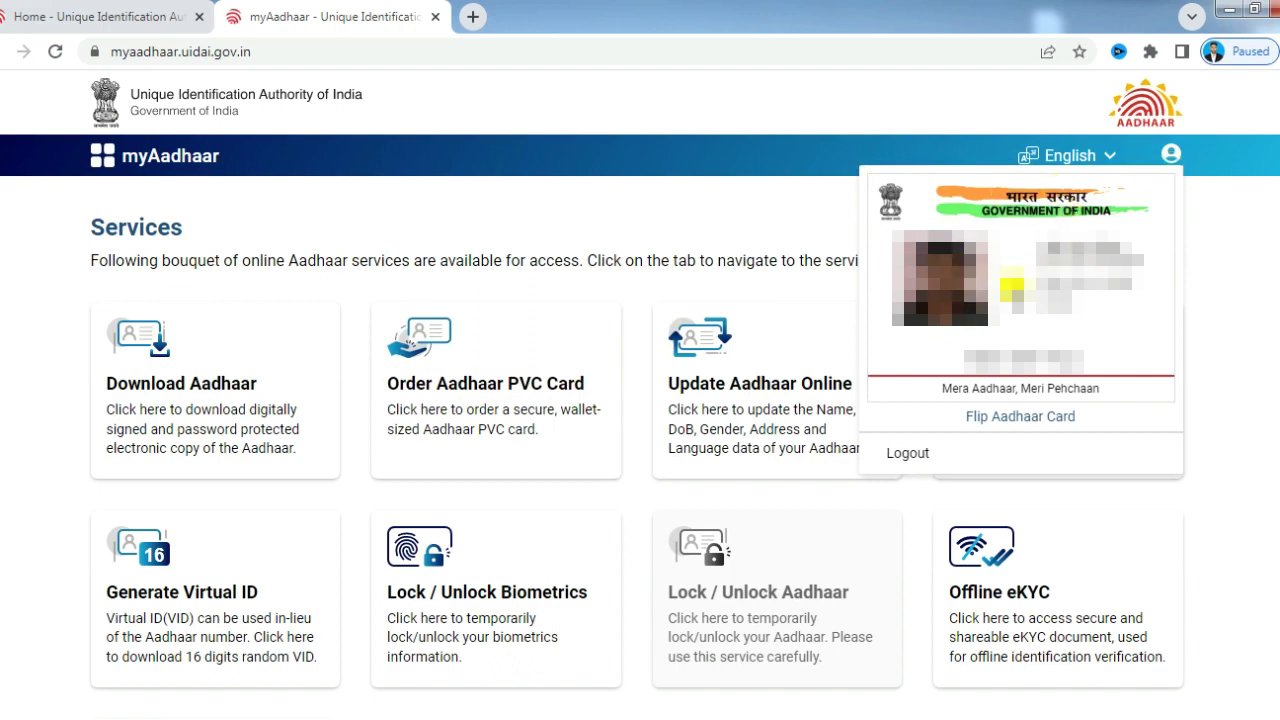
{"action": "left_click", "coordinate": [1005, 418]}
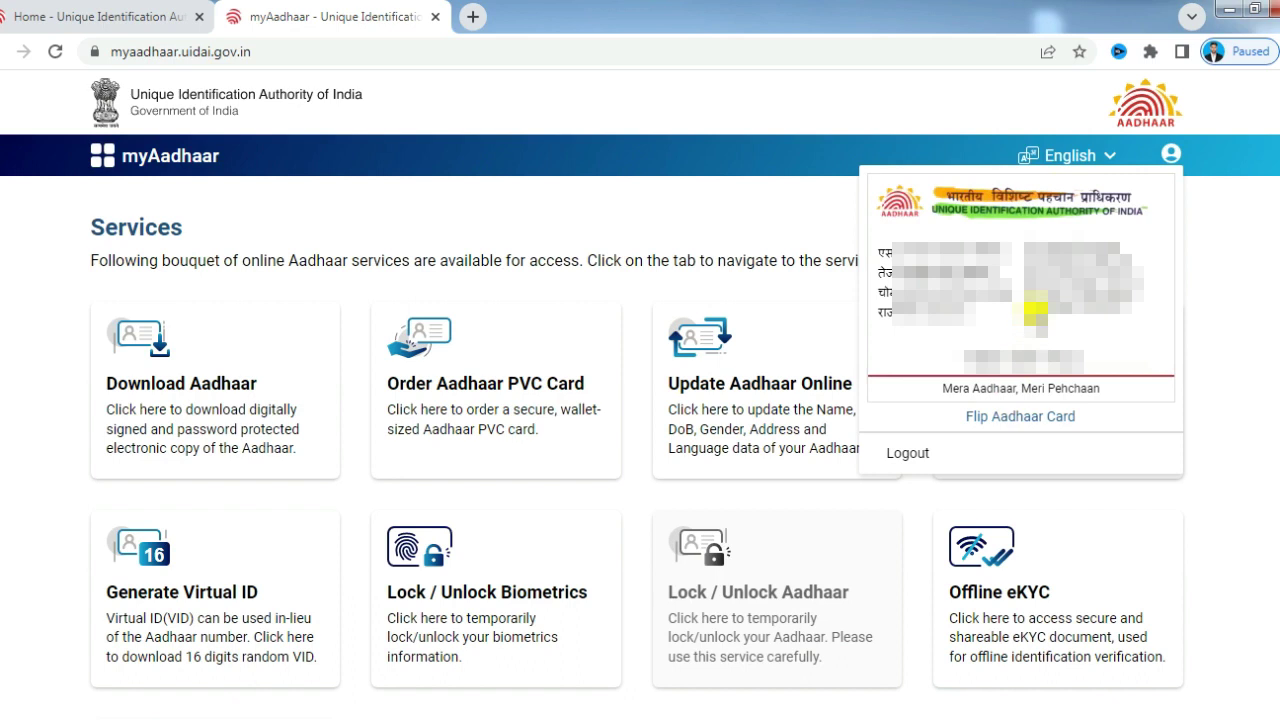
{"action": "left_click", "coordinate": [1229, 280]}
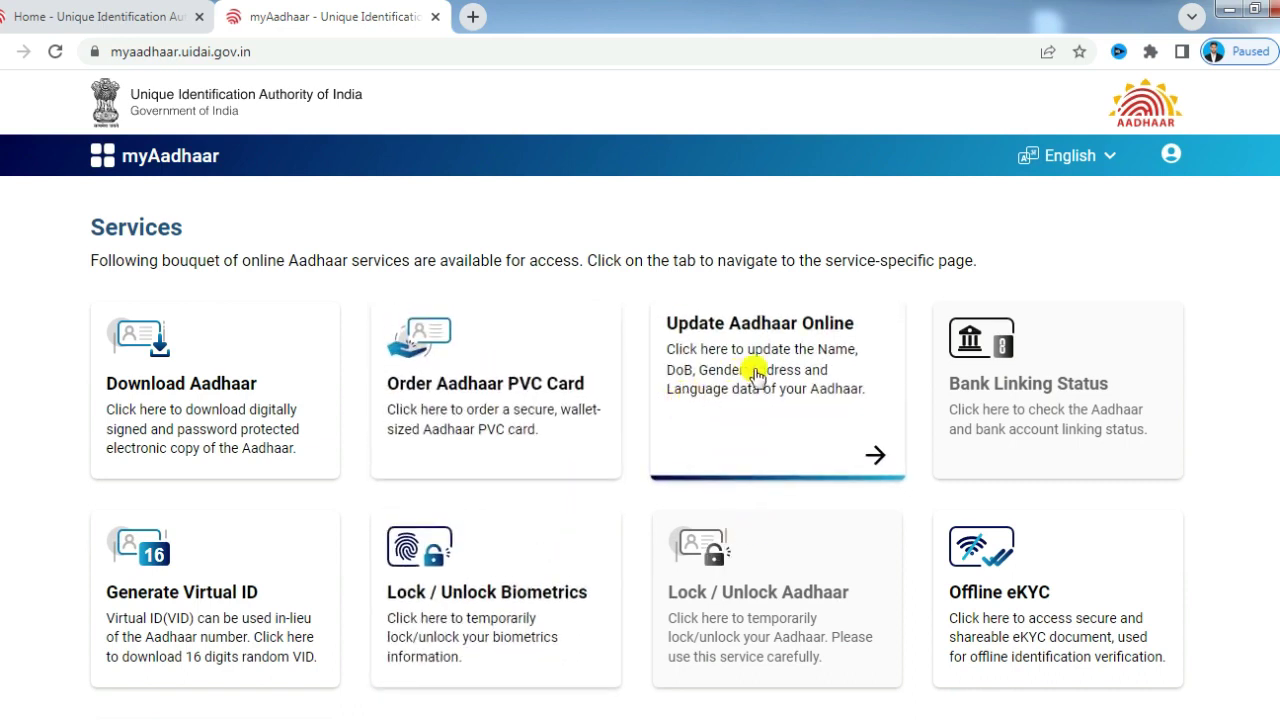
Start the Update Aadhaar Online service, proceed past the instructions and select Name as the field to update
{"action": "left_click", "coordinate": [879, 458]}
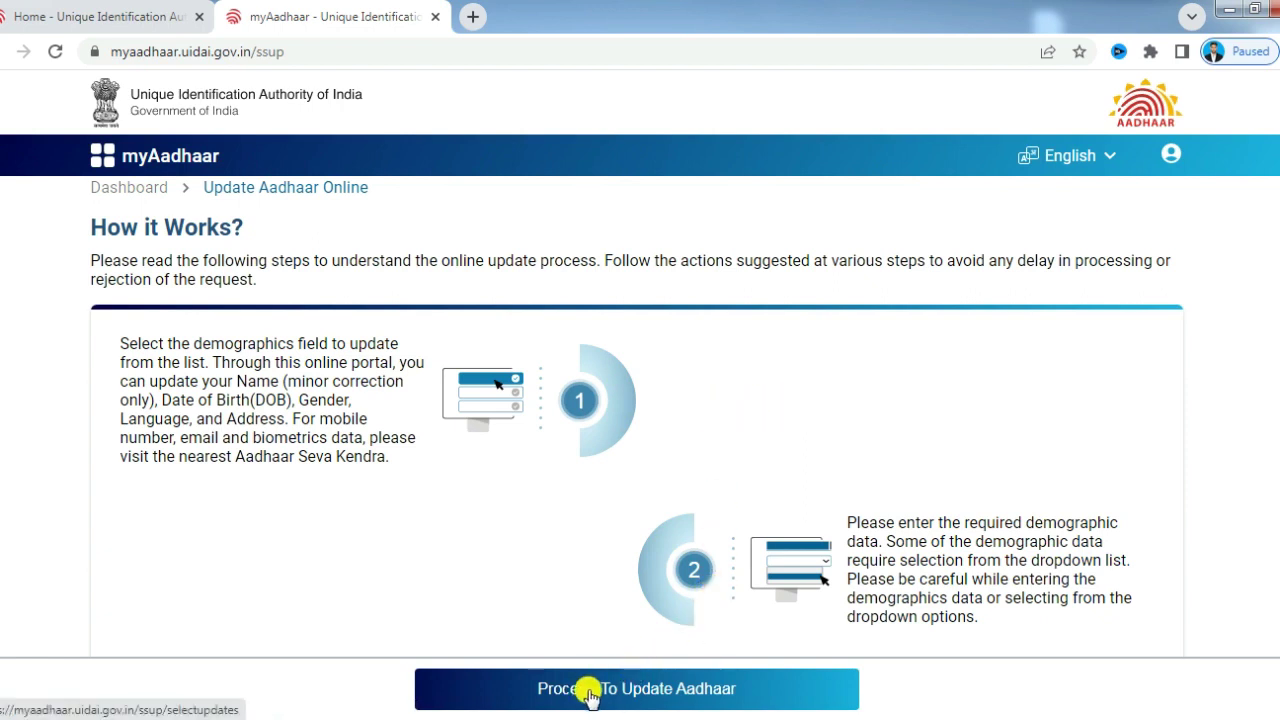
{"action": "left_click", "coordinate": [700, 699]}
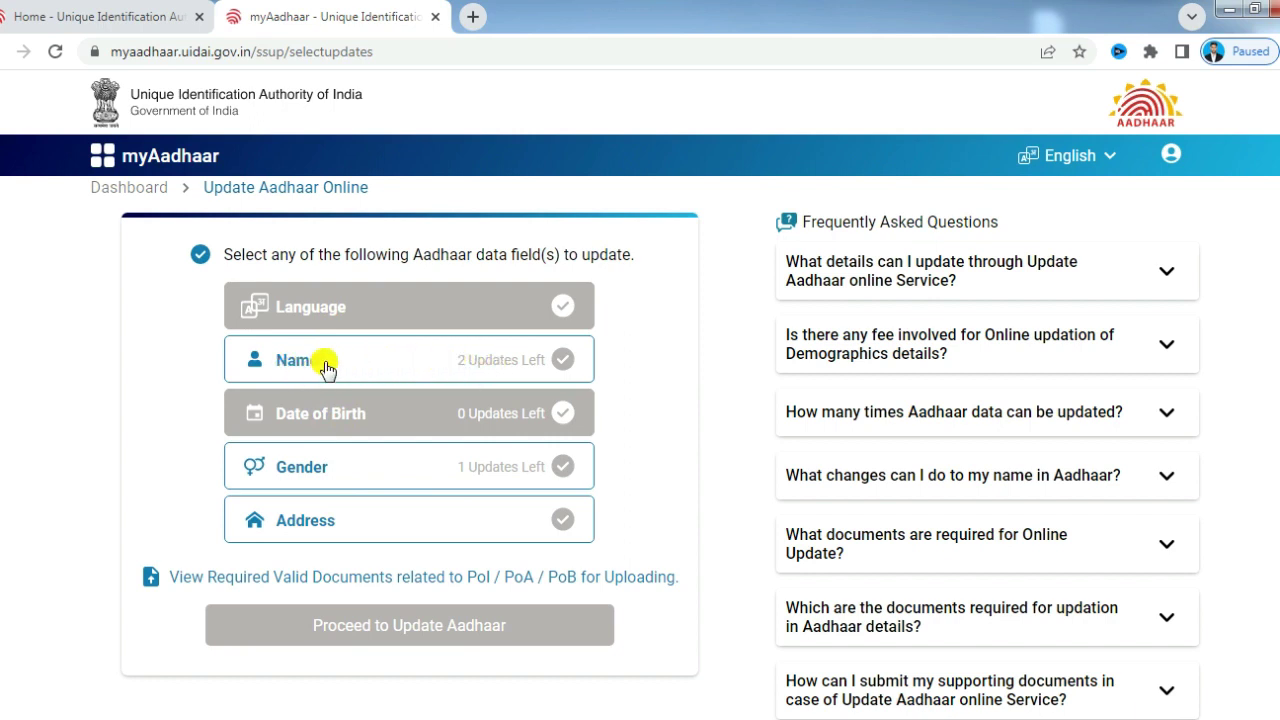
{"action": "left_click", "coordinate": [560, 366]}
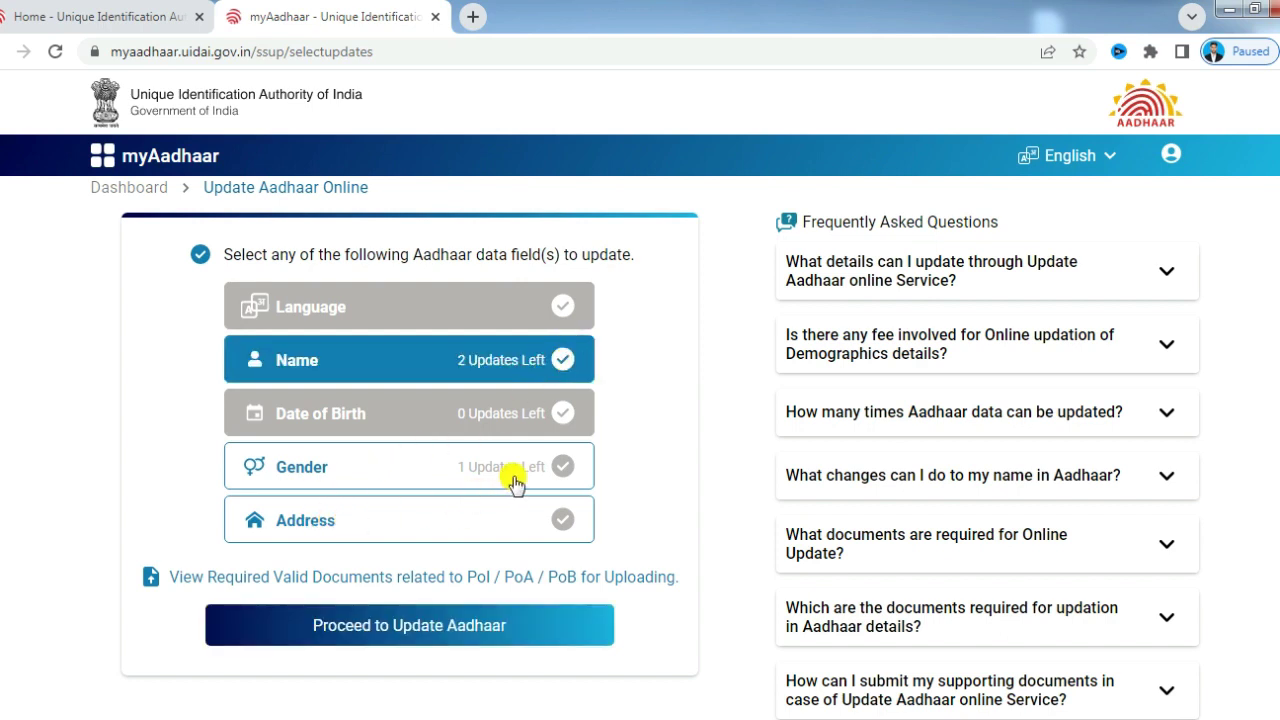
{"action": "left_click", "coordinate": [555, 470]}
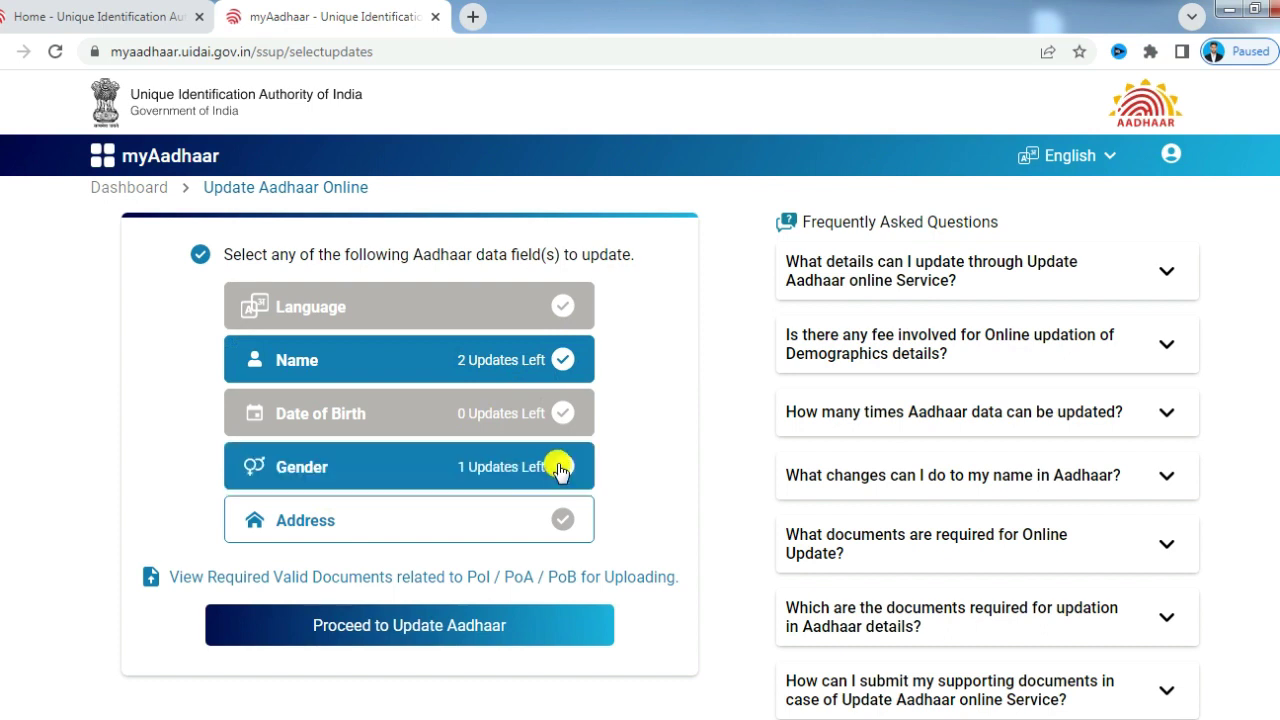
{"action": "left_click", "coordinate": [565, 525]}
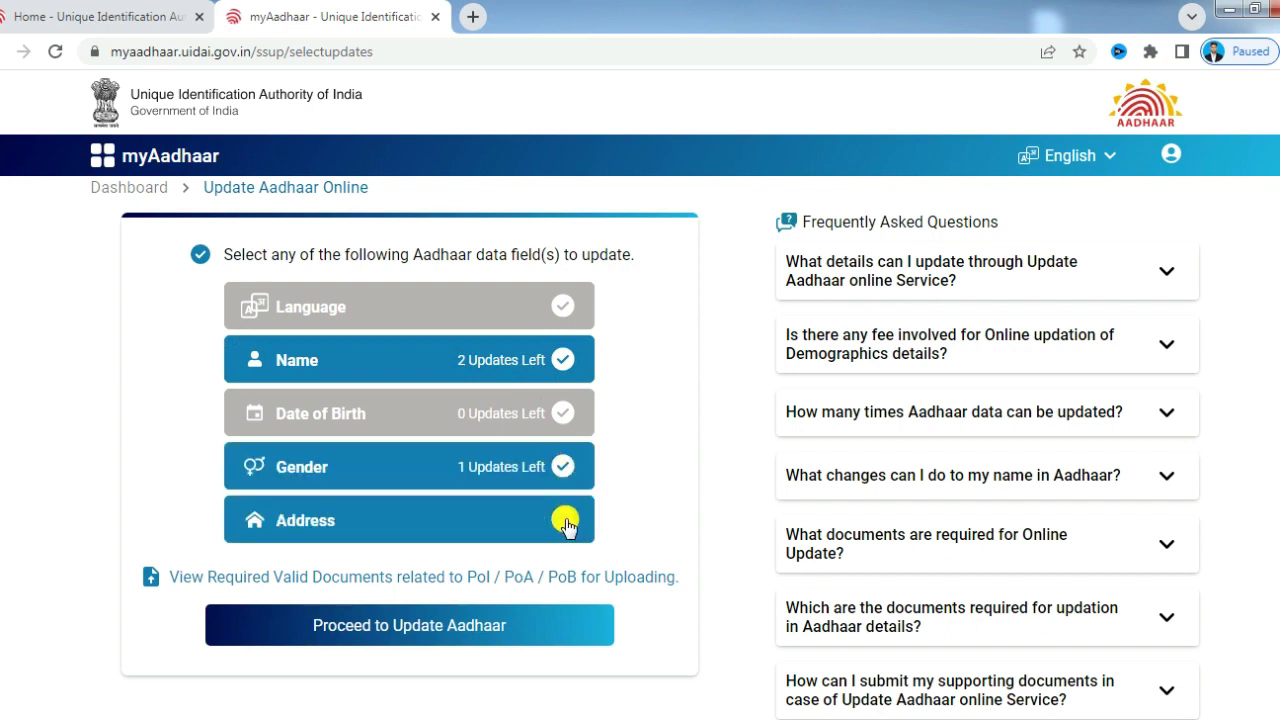
{"action": "left_click", "coordinate": [565, 523]}
{"action": "left_click", "coordinate": [563, 466]}
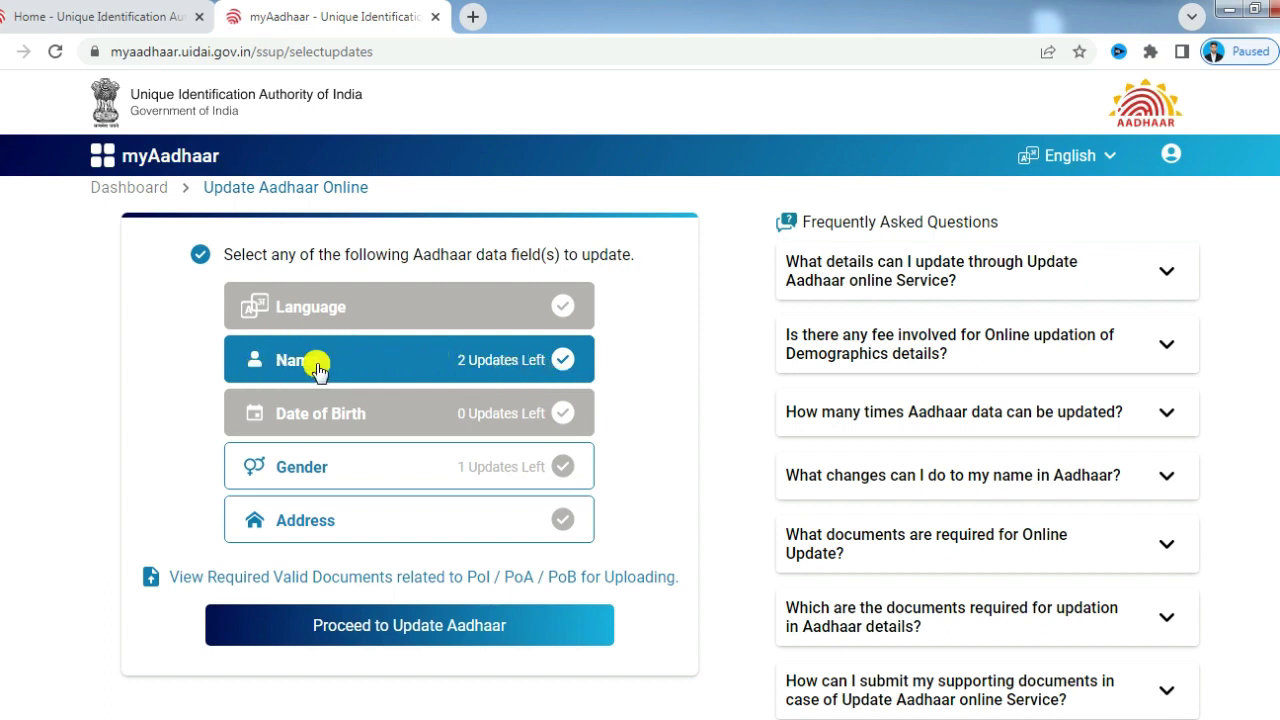
Proceed with the name update and review the current name, the new name fields and the document upload options
{"action": "left_click", "coordinate": [399, 630]}
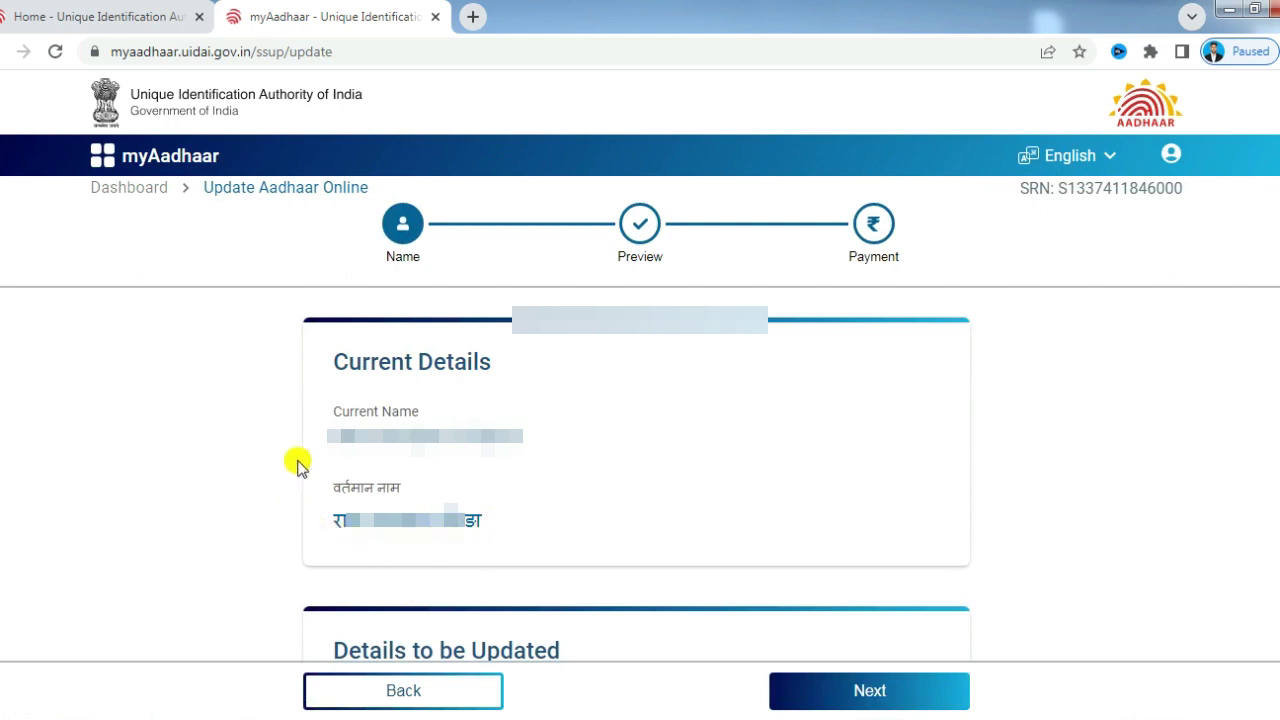
{"action": "scroll", "coordinate": [523, 530], "scroll_direction": "down", "scroll_amount": 2}
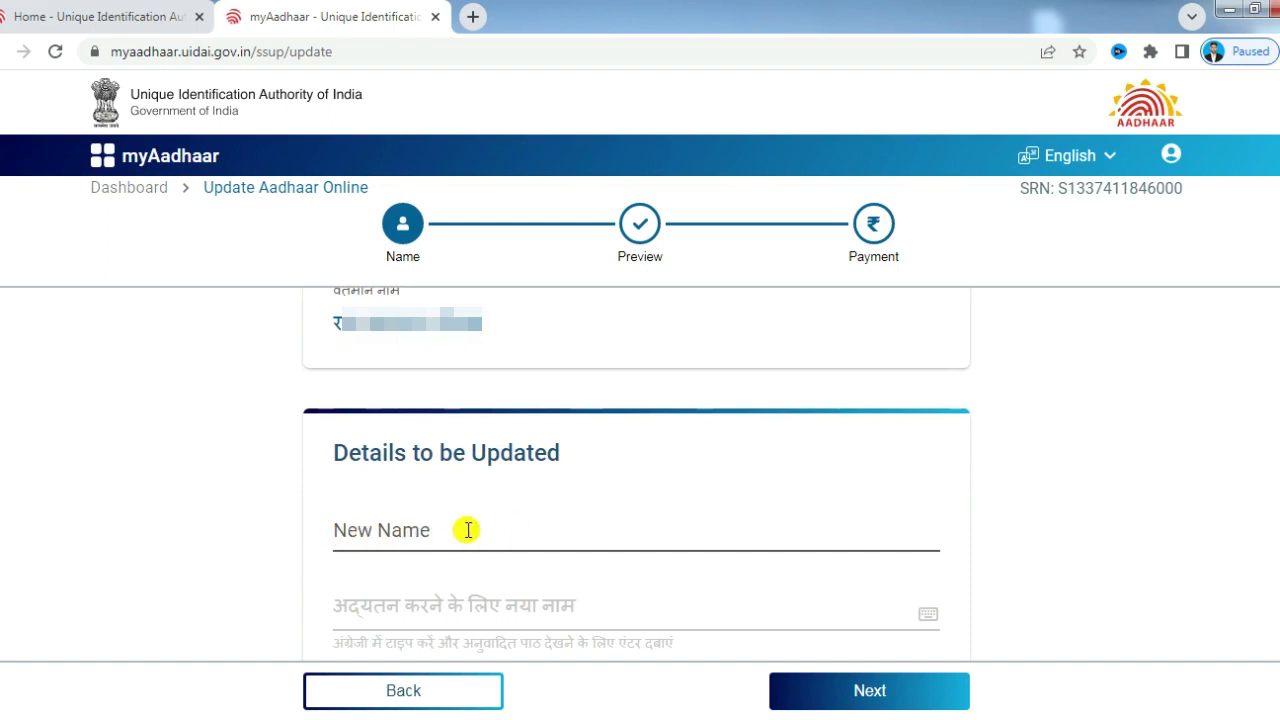
{"action": "scroll", "coordinate": [437, 531], "scroll_direction": "up", "scroll_amount": 1}
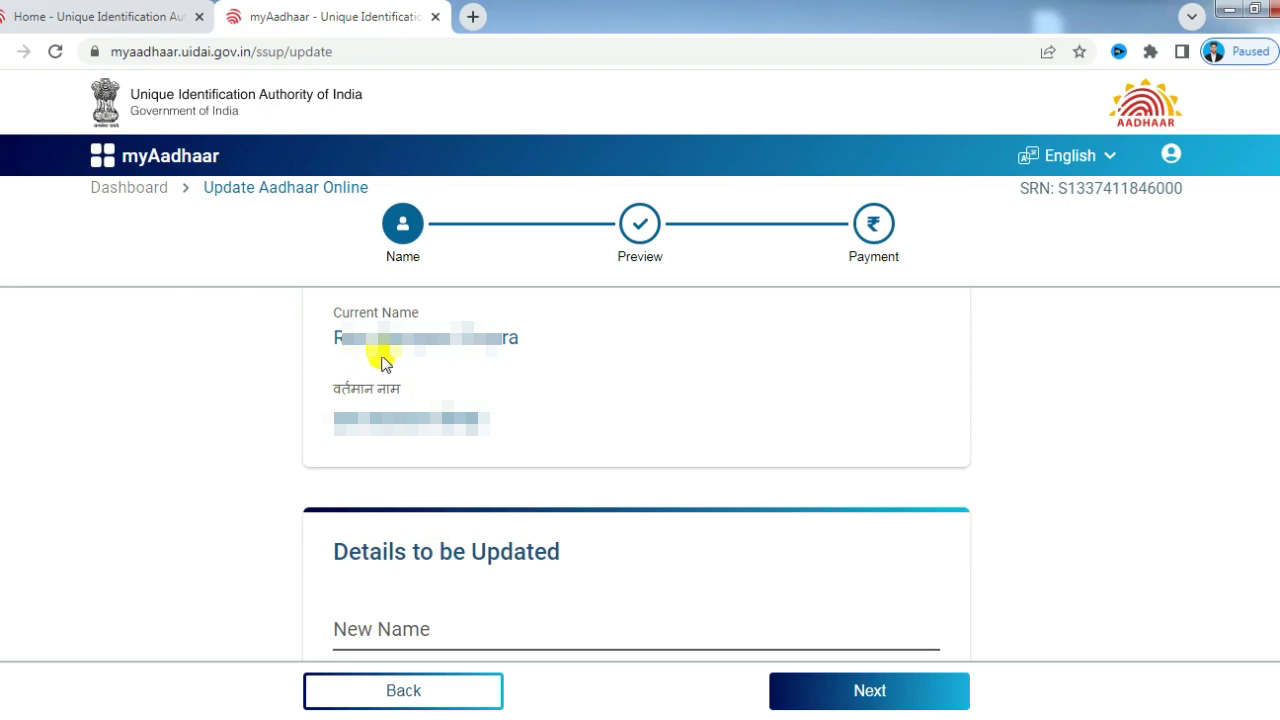
{"action": "scroll", "coordinate": [510, 398], "scroll_direction": "down", "scroll_amount": 2}
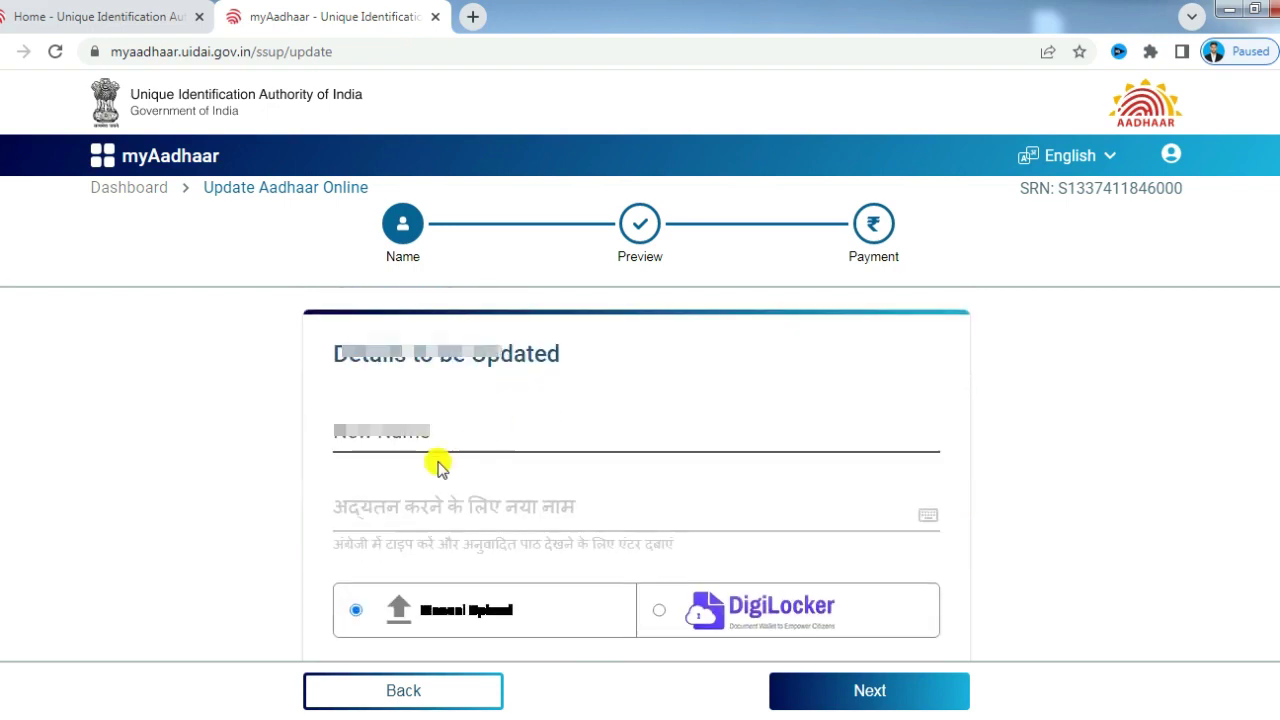
{"action": "left_click", "coordinate": [374, 435]}
{"action": "scroll", "coordinate": [420, 430], "scroll_direction": "down", "scroll_amount": 2}
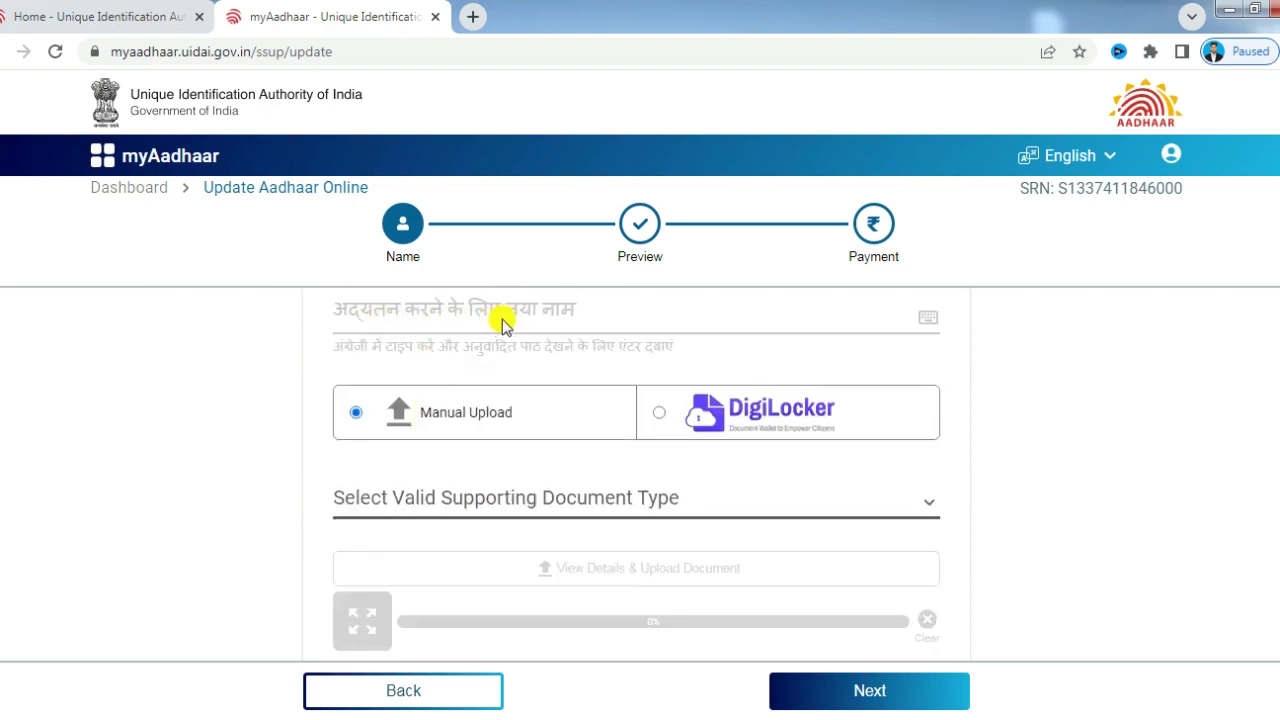
{"action": "scroll", "coordinate": [510, 320], "scroll_direction": "up", "scroll_amount": 1}
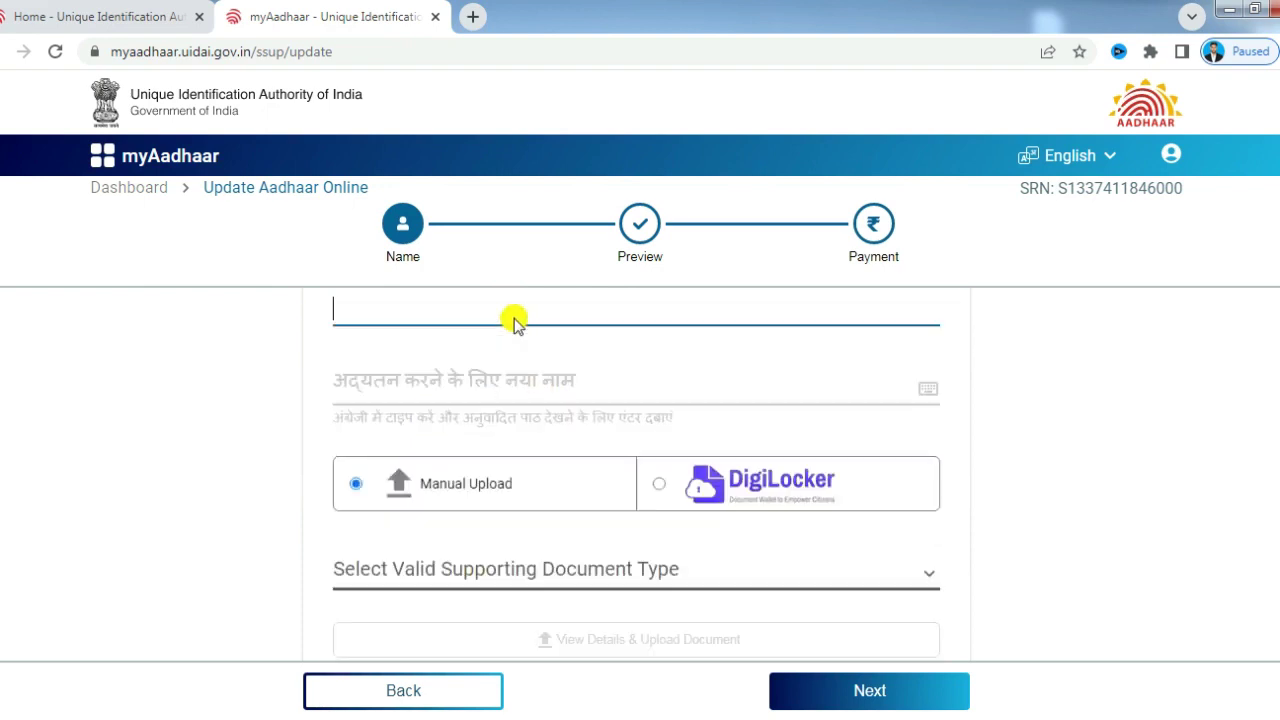
{"action": "scroll", "coordinate": [510, 323], "scroll_direction": "up", "scroll_amount": 1}
{"action": "scroll", "coordinate": [495, 410], "scroll_direction": "down", "scroll_amount": 1}
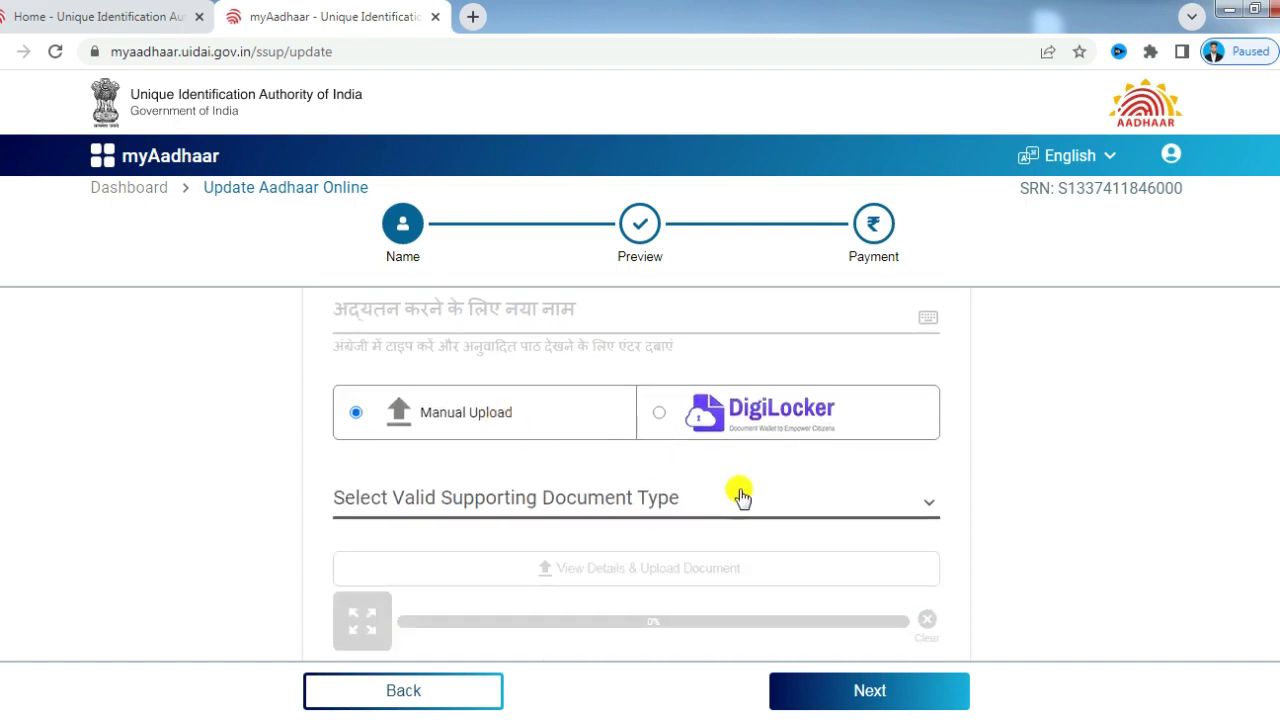
Complete the form with "demo" as the new name and a Bank Passbook as supporting document, and continue to the preview
{"action": "left_click", "coordinate": [530, 505]}
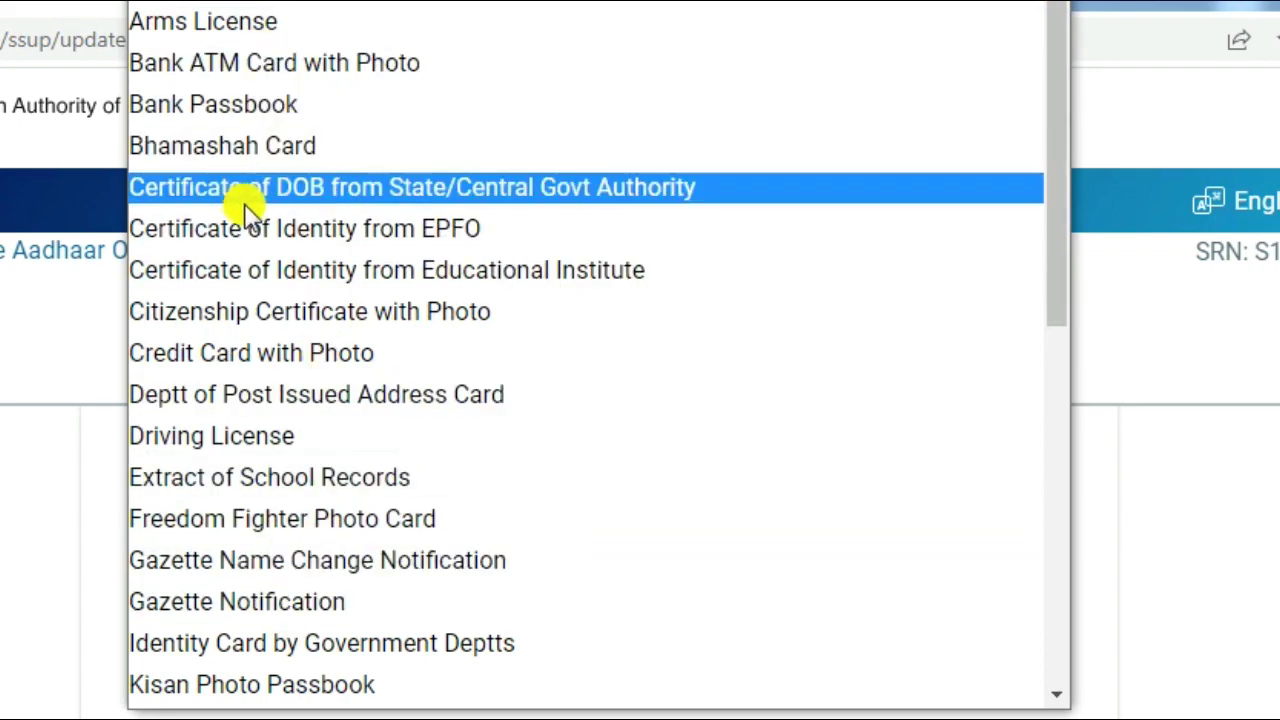
{"action": "left_click", "coordinate": [215, 108]}
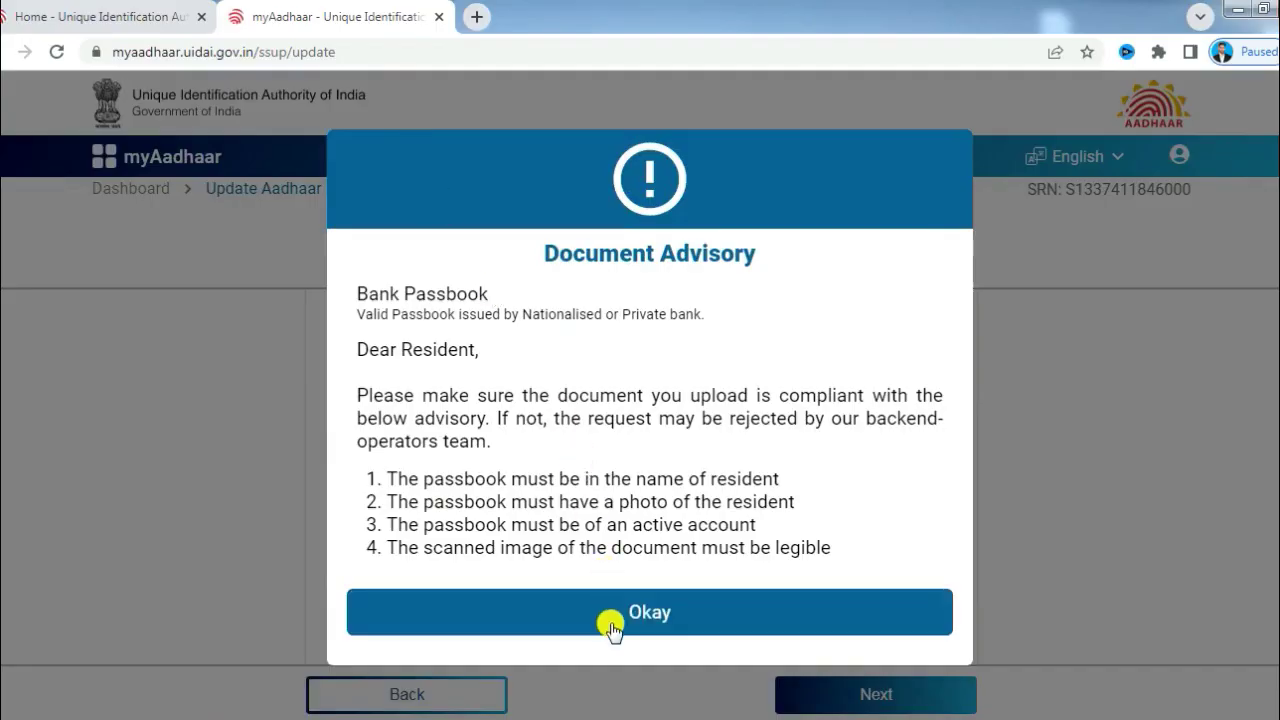
{"action": "left_click", "coordinate": [612, 612]}
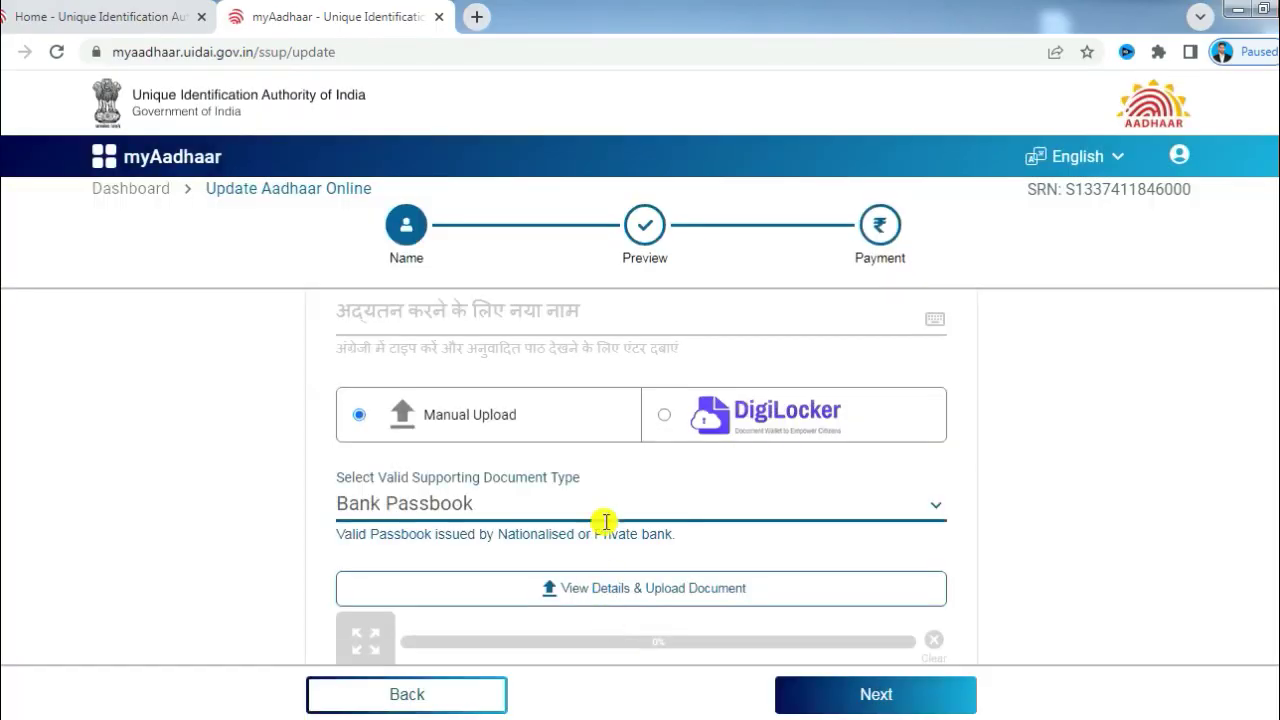
{"action": "scroll", "coordinate": [592, 400], "scroll_direction": "down", "scroll_amount": 1}
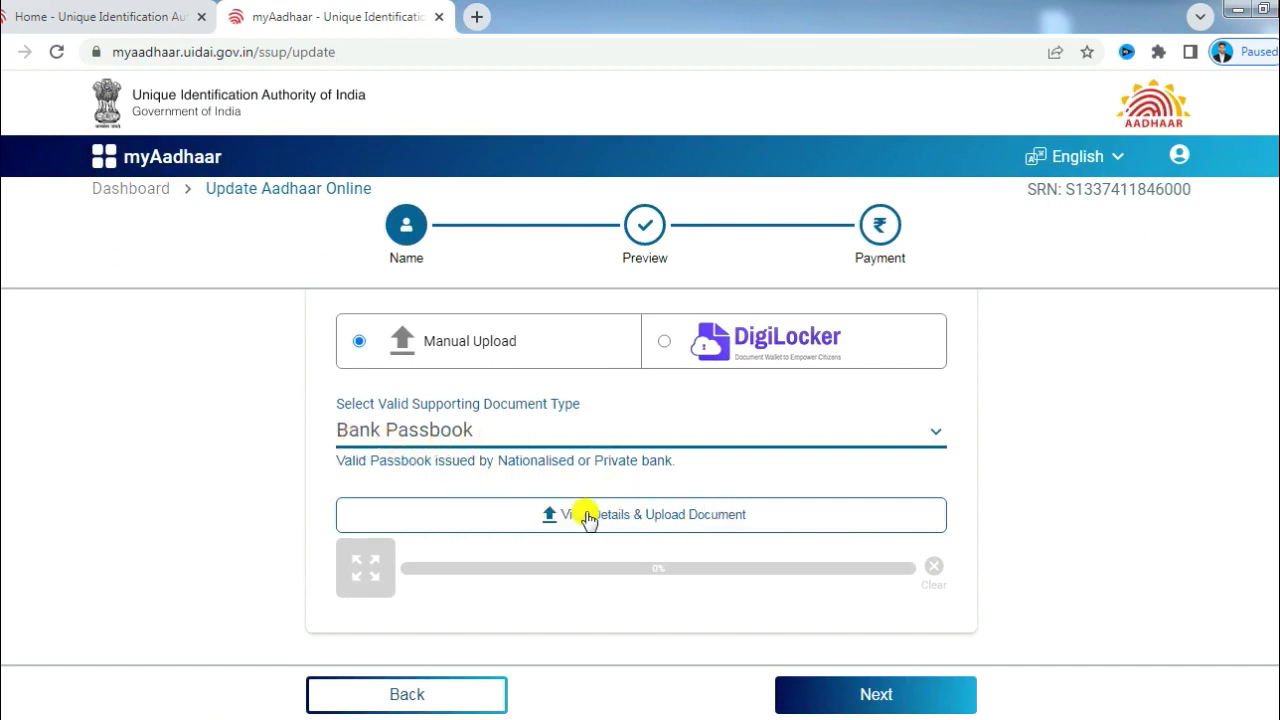
{"action": "left_click", "coordinate": [874, 697]}
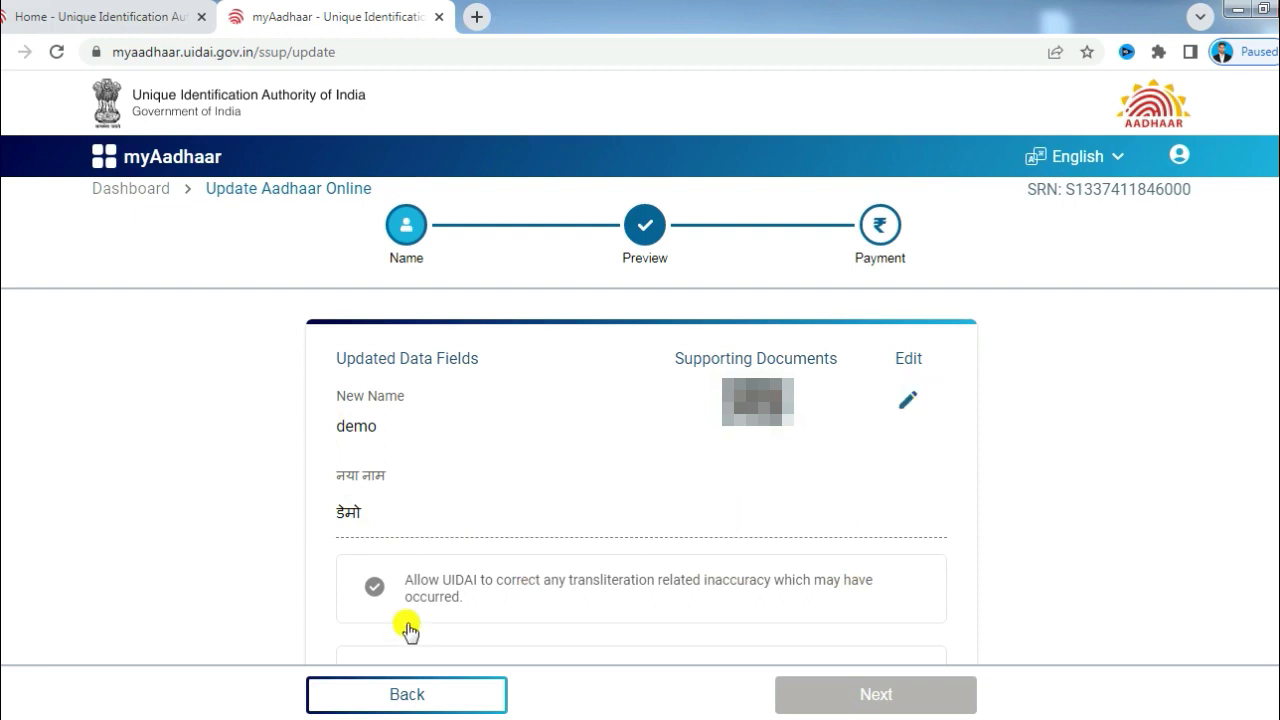
Accept the transliteration correction and the declaration of correct information, and continue to the payment stage
{"action": "scroll", "coordinate": [406, 594], "scroll_direction": "down", "scroll_amount": 1}
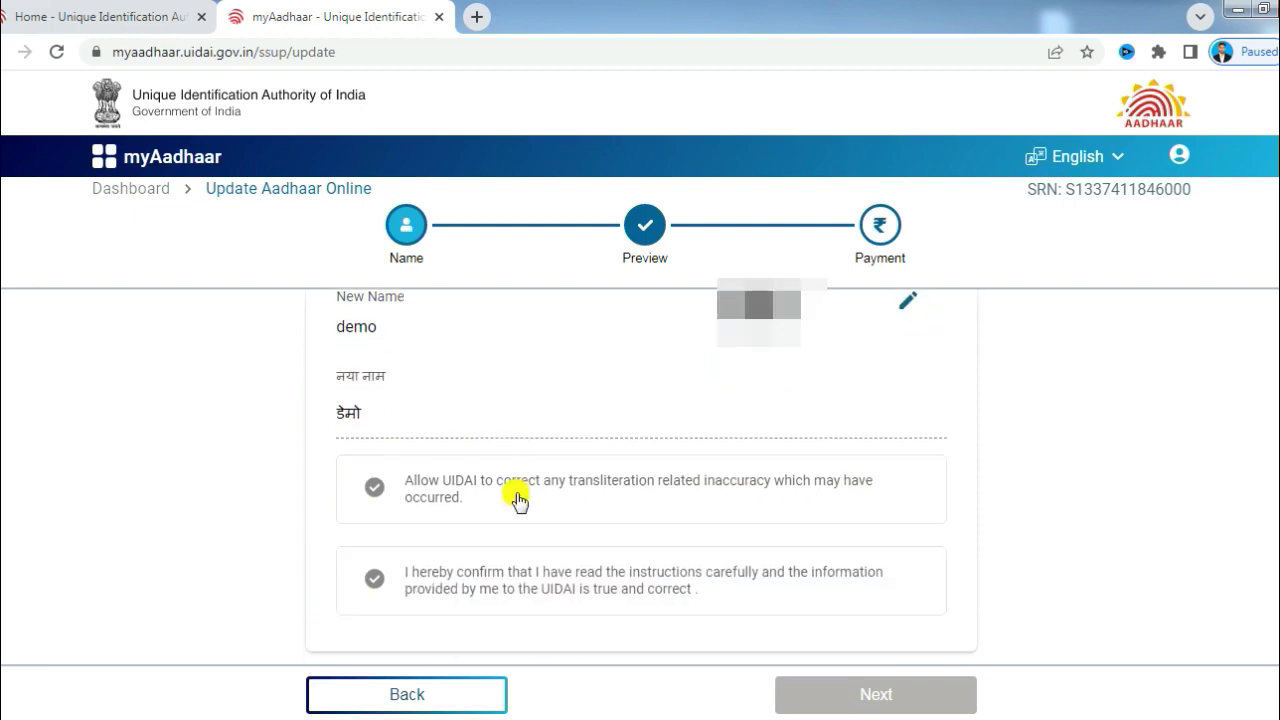
{"action": "left_click", "coordinate": [375, 488]}
{"action": "left_click", "coordinate": [379, 584]}
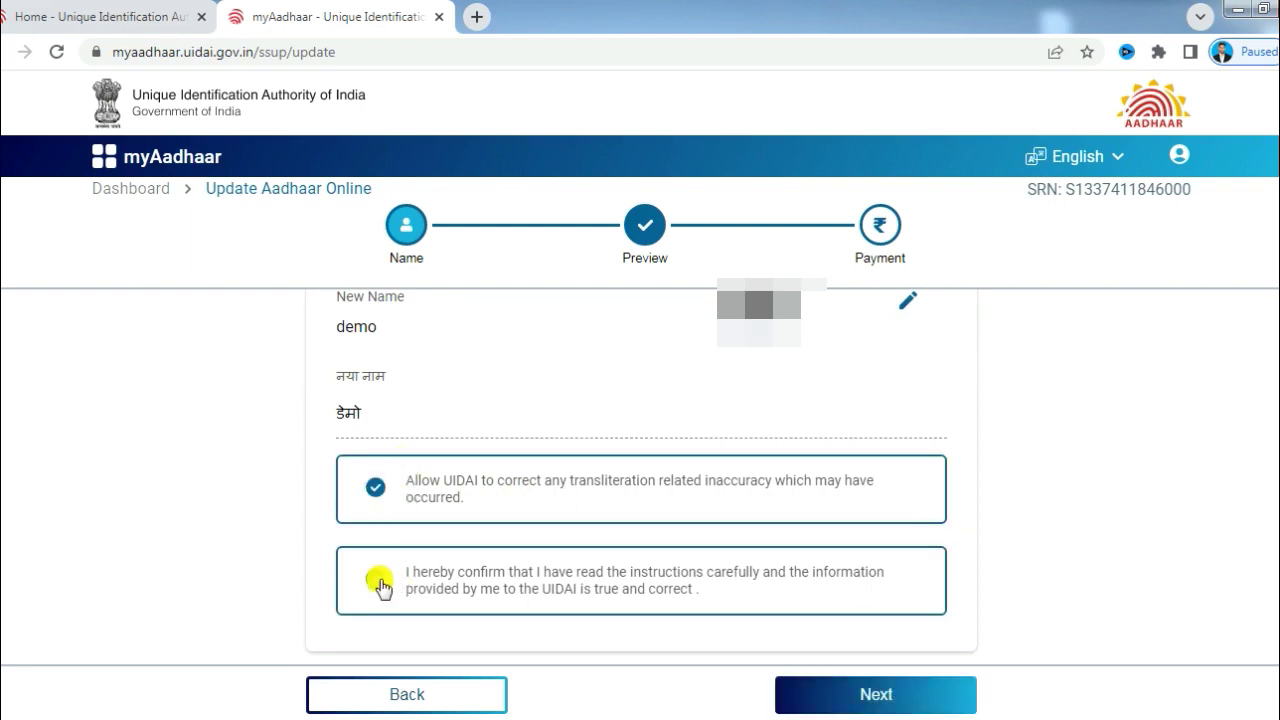
{"action": "left_click", "coordinate": [852, 690]}
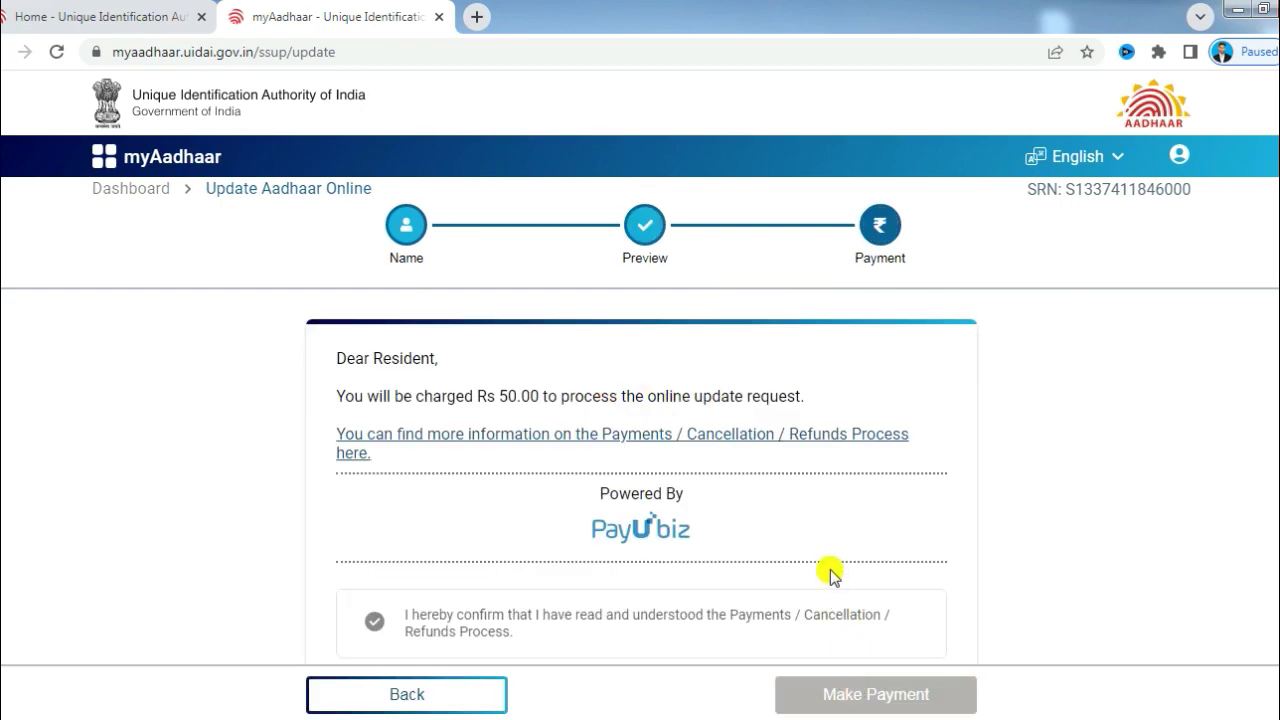
Review the payment information, confirm the Payments / Cancellation / Refunds terms and proceed to make the payment
{"action": "scroll", "coordinate": [826, 572], "scroll_direction": "down", "scroll_amount": 1}
{"action": "scroll", "coordinate": [826, 578], "scroll_direction": "up", "scroll_amount": 1}
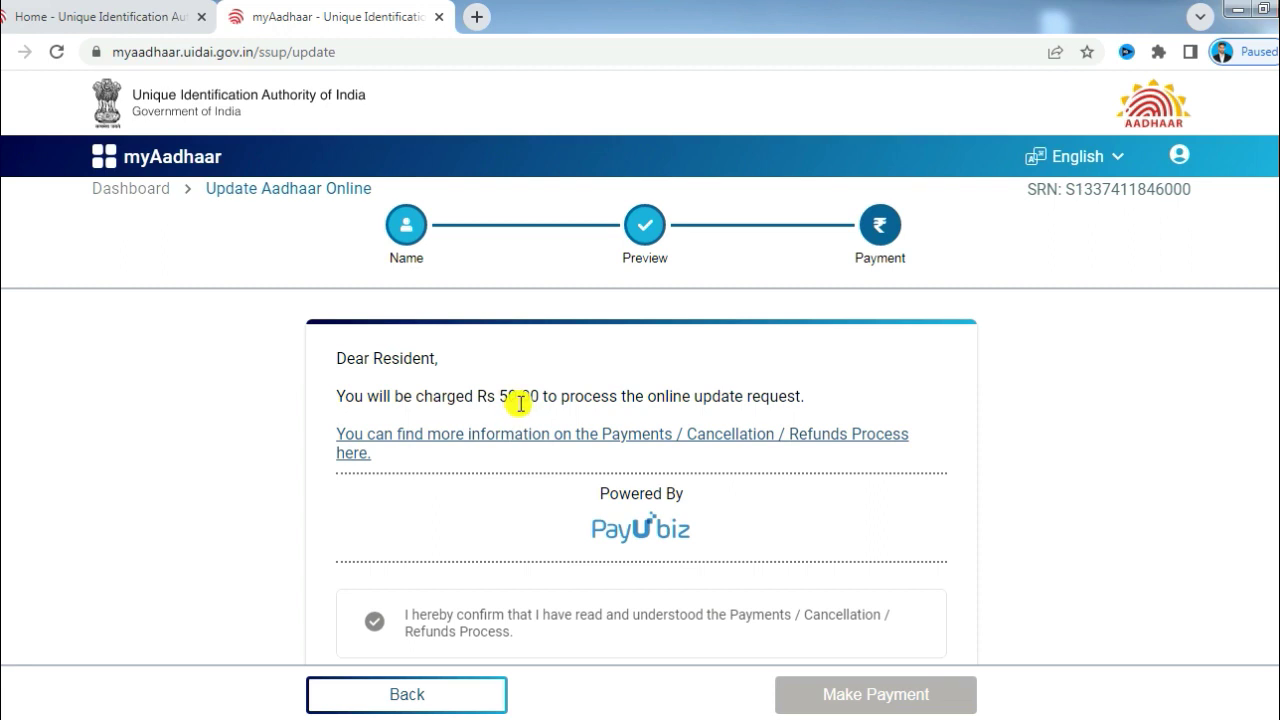
{"action": "left_click", "coordinate": [380, 622]}
{"action": "left_click", "coordinate": [834, 694]}
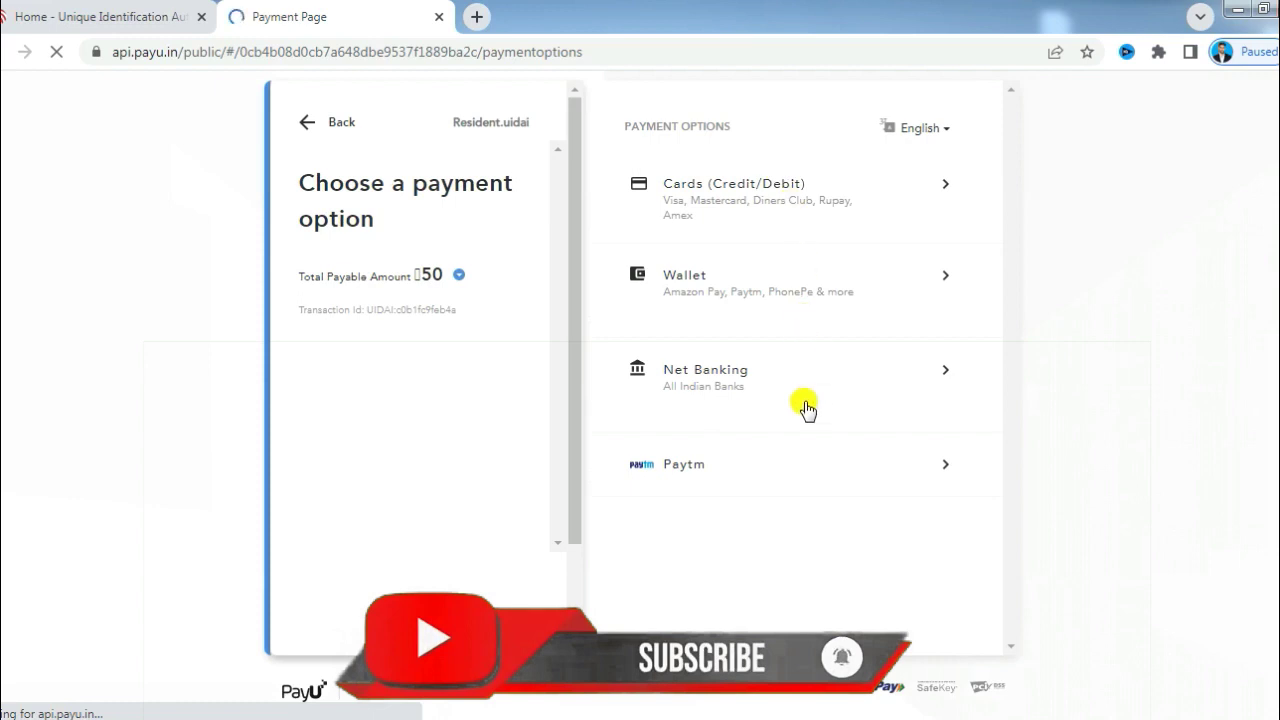
Choose Paytm as the payment option and proceed with the filled-in mobile number
{"action": "left_click", "coordinate": [691, 467]}
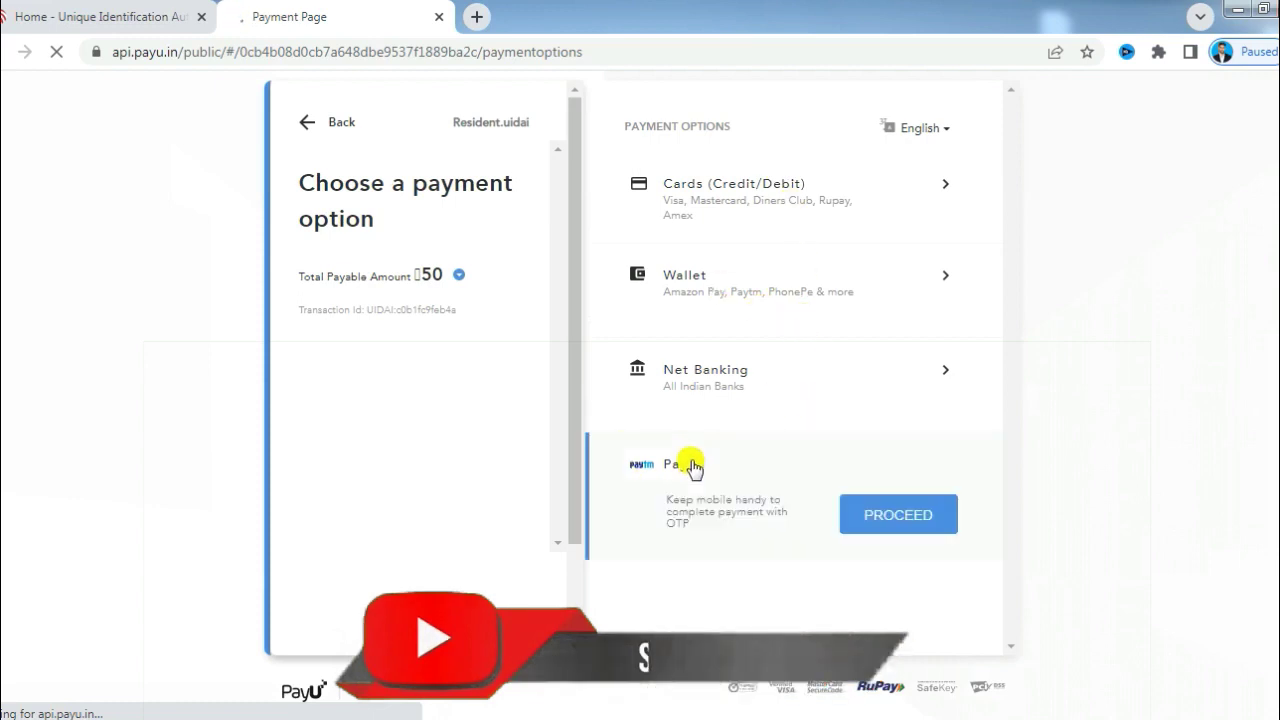
{"action": "left_click", "coordinate": [886, 514]}
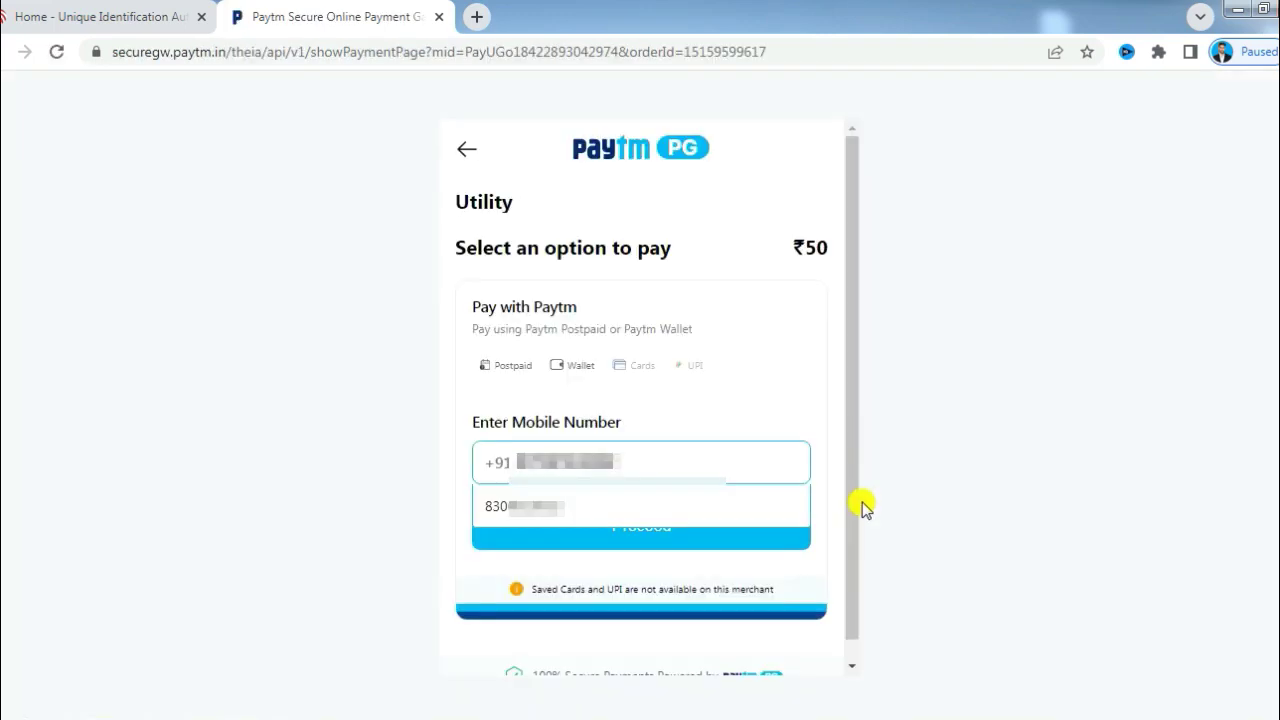
{"action": "left_click", "coordinate": [988, 500]}
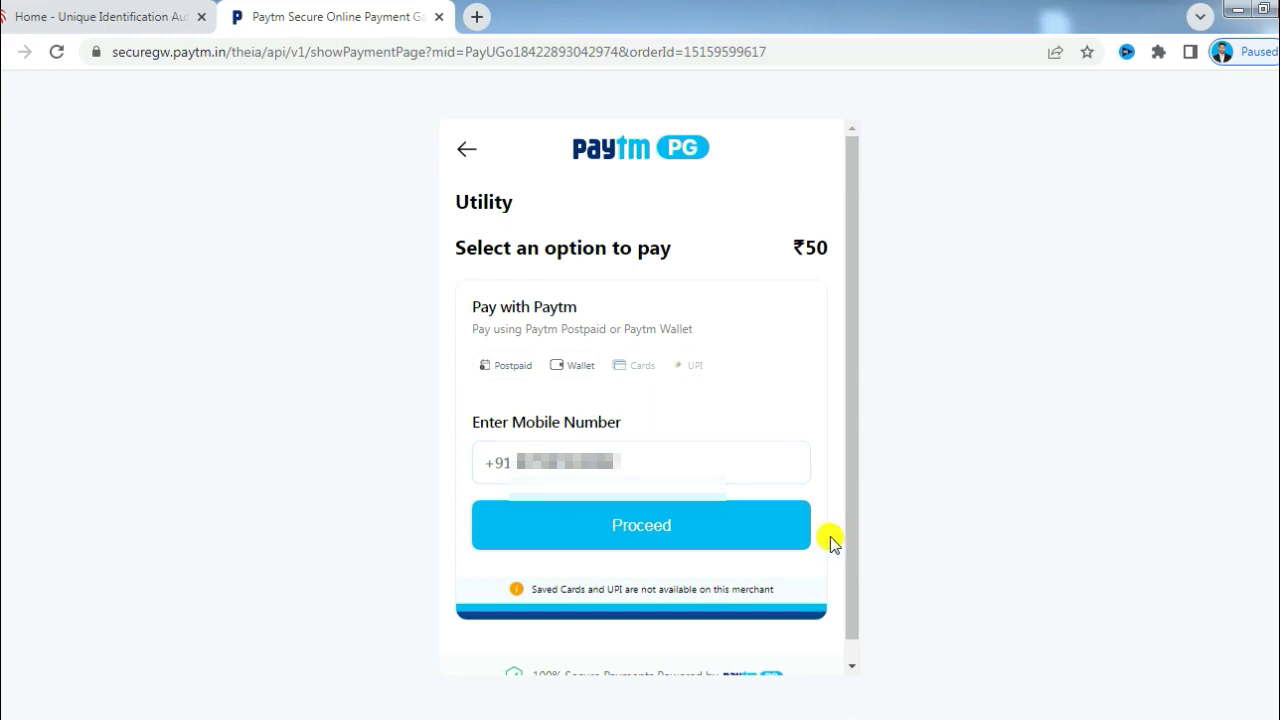
{"action": "left_click", "coordinate": [625, 535]}
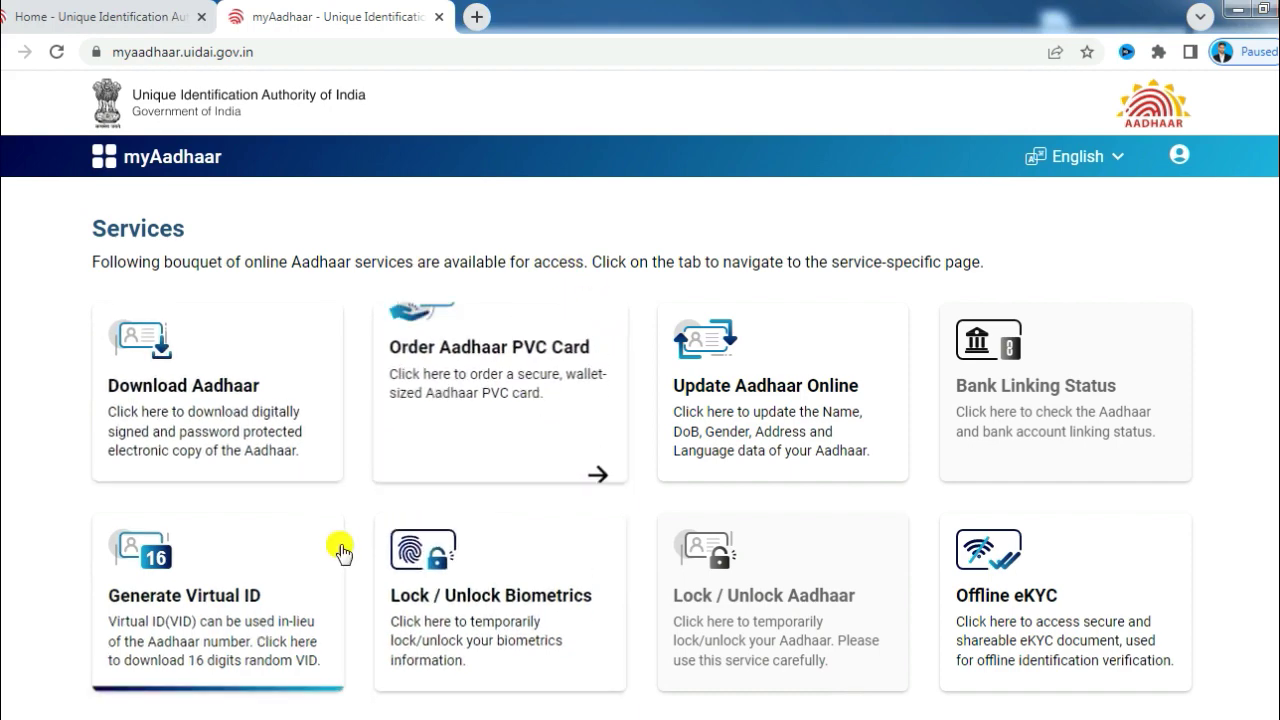
Check the Requests section of the dashboard for the status of the Aadhaar update request
{"action": "scroll", "coordinate": [555, 418], "scroll_direction": "down", "scroll_amount": 4}
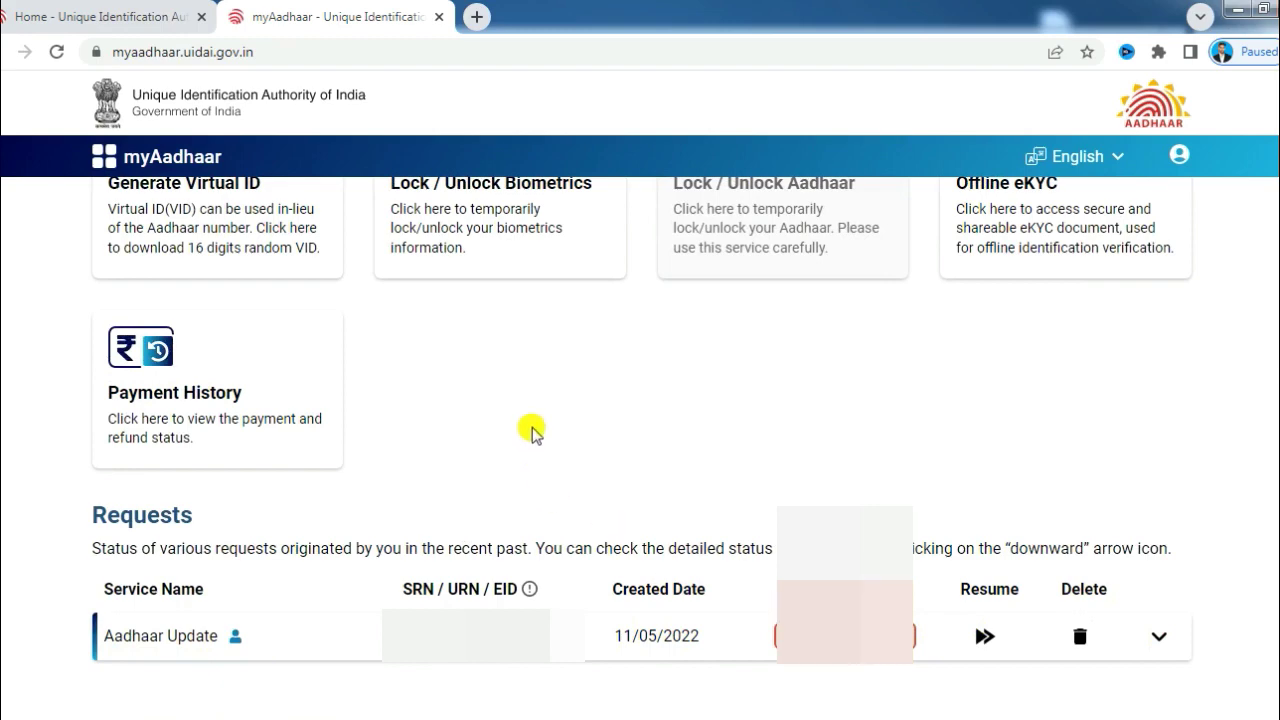
{"action": "scroll", "coordinate": [532, 430], "scroll_direction": "up", "scroll_amount": 4}
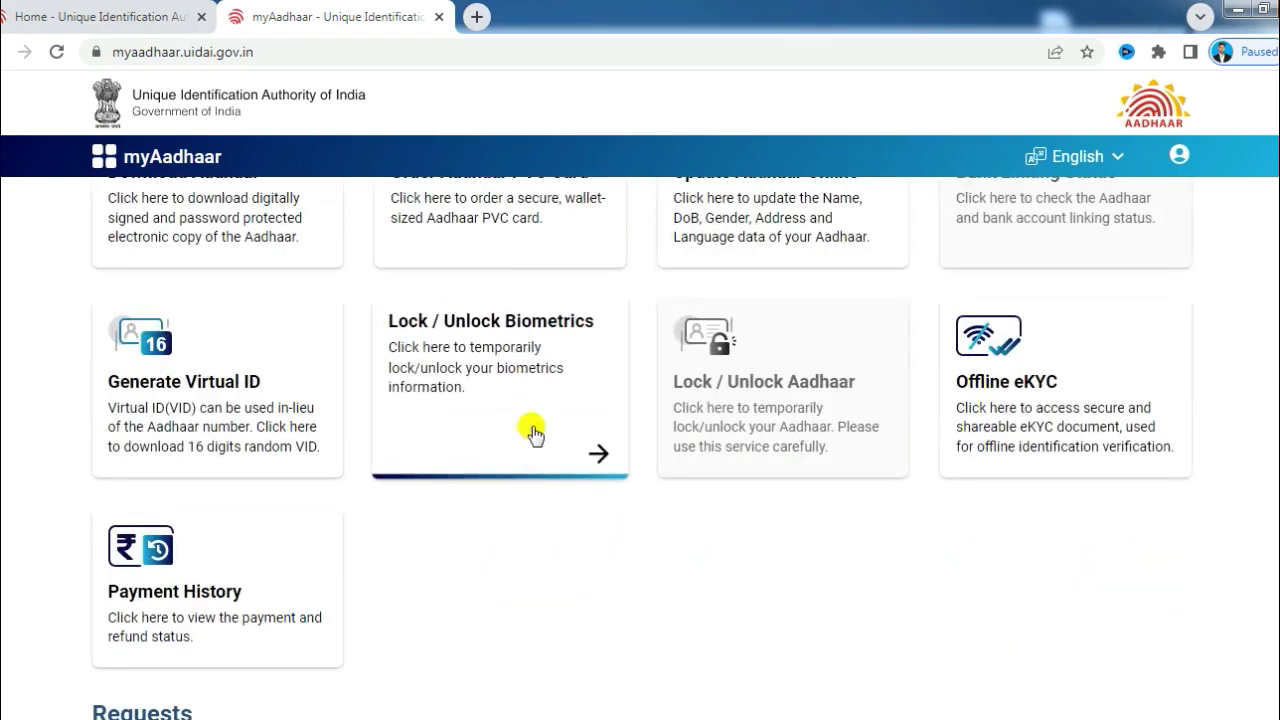